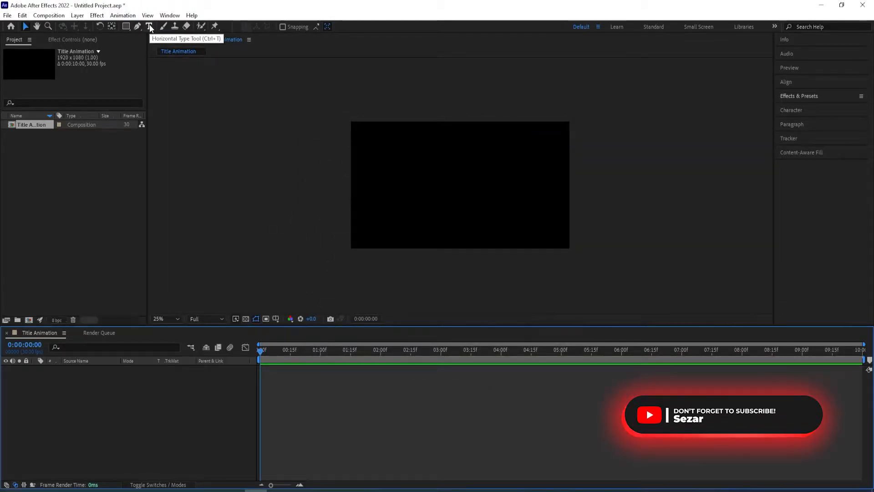
Create a horizontal text layer reading UNIQUE in the Title Animation composition.
click(150, 26)
click(426, 180)
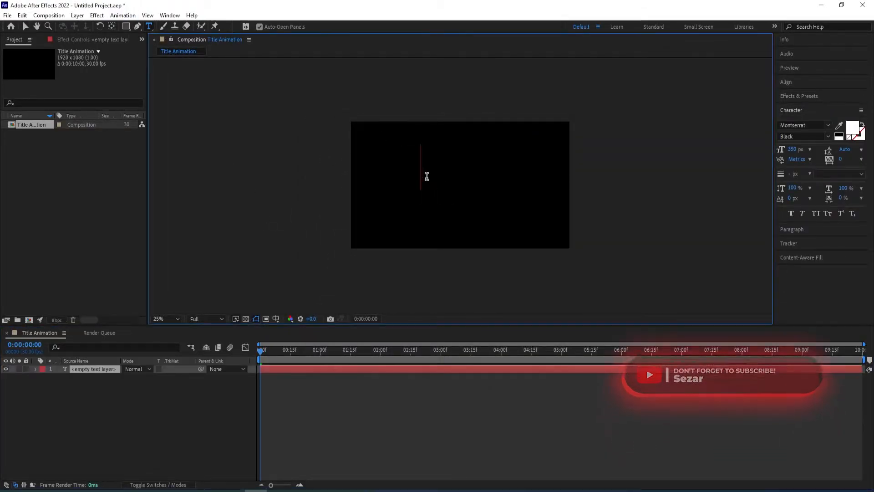
text(UNIQUE)
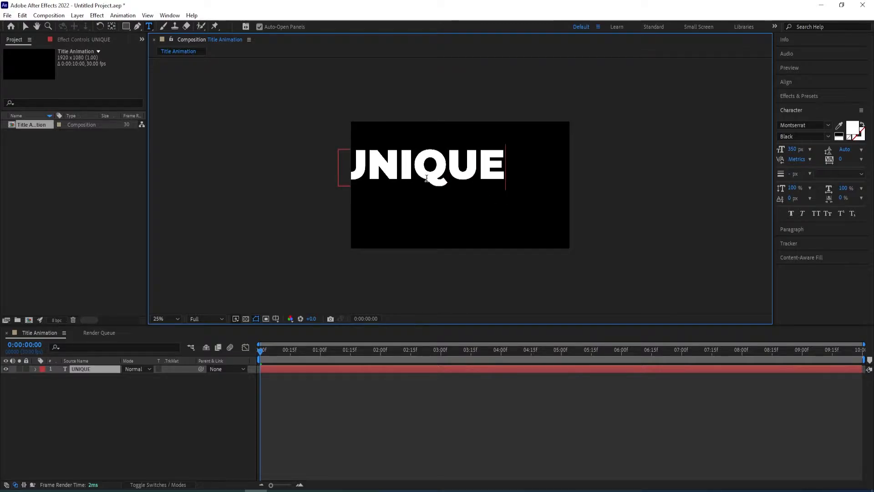
Center the UNIQUE text horizontally and vertically in the composition.
key(ctrl+a)
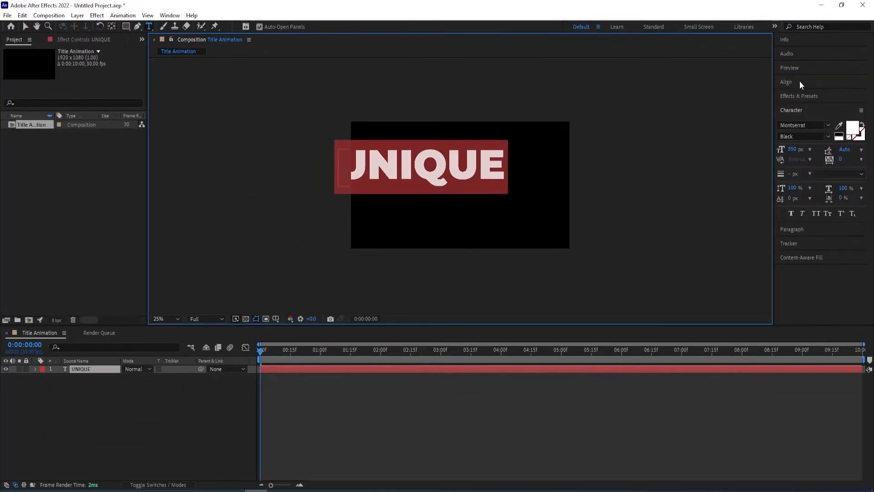
click(800, 82)
click(799, 105)
click(846, 105)
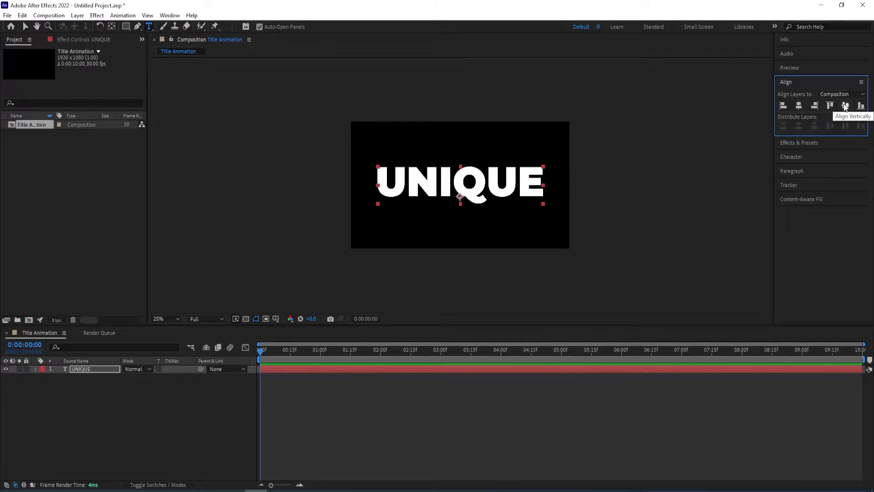
click(807, 160)
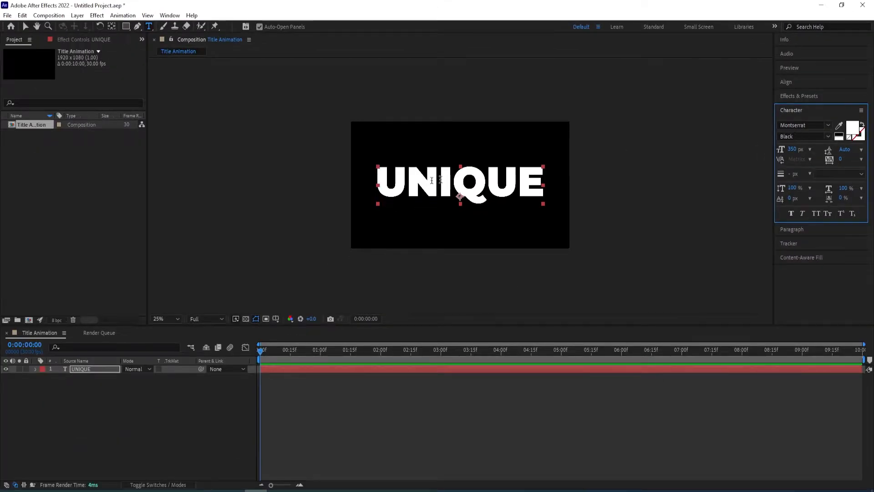
Apply the Gradient Ramp effect to UNIQUE, with its start point at about 200, 344 and end point at about 1700, 680.
click(807, 96)
click(809, 108)
text(g)
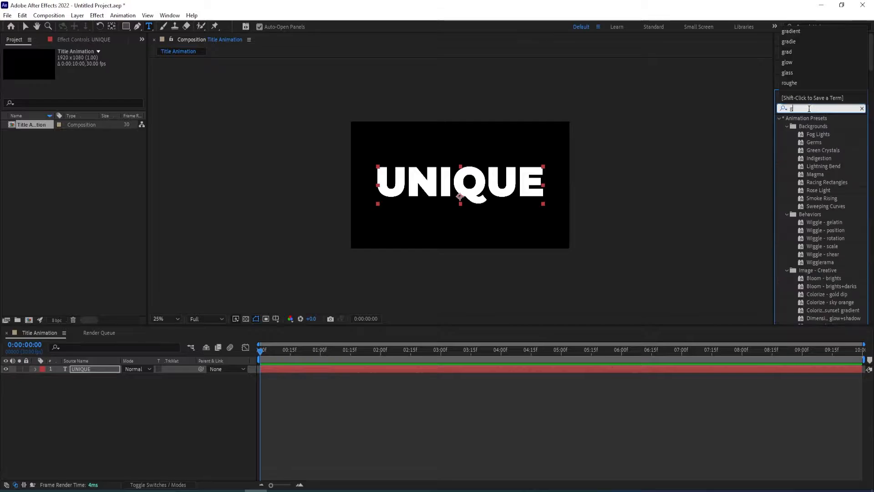
text(radient)
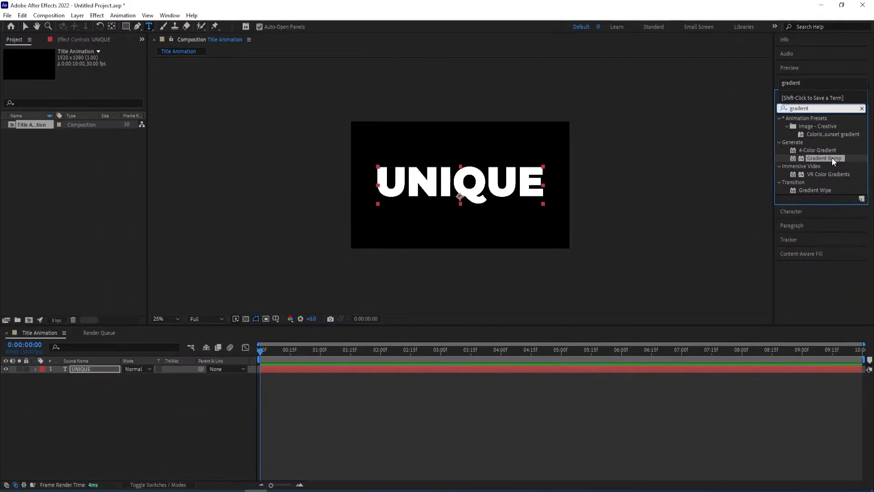
double_click(832, 158)
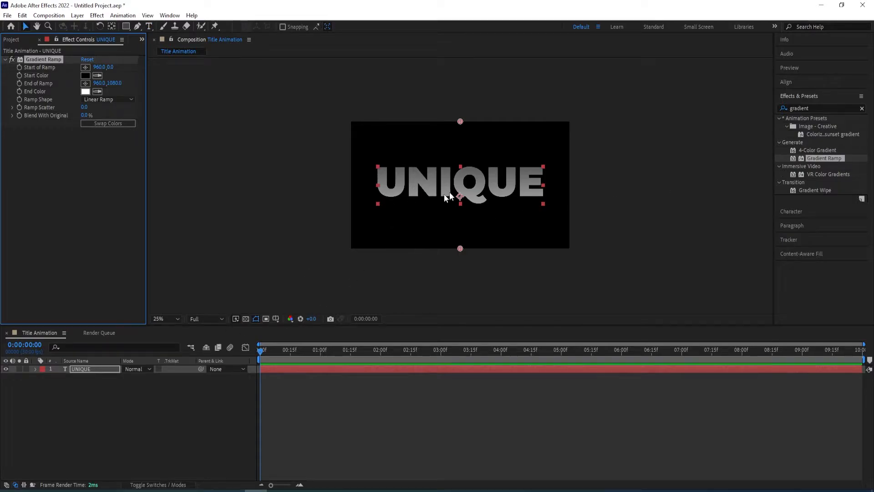
drag(460, 122, 373, 162)
drag(460, 248, 543, 200)
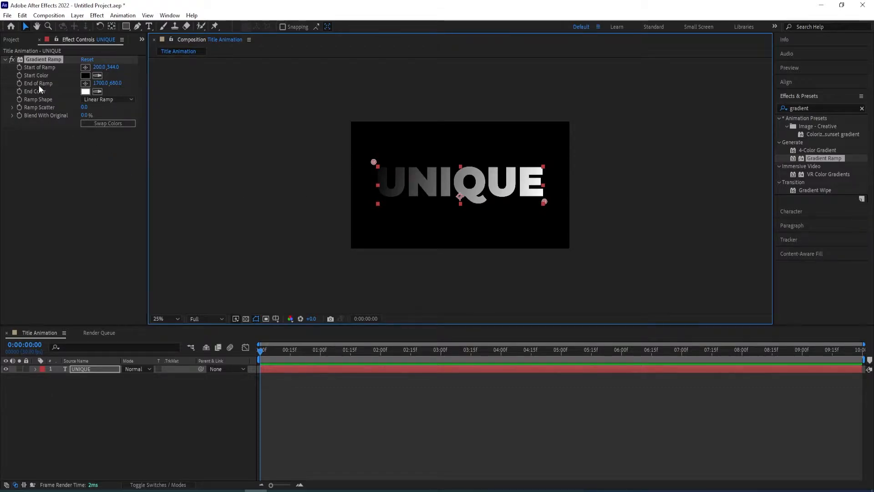
Set the Gradient Ramp's start color to #4E204D, copied from line 1 of the gradient file in Notepad.
click(85, 76)
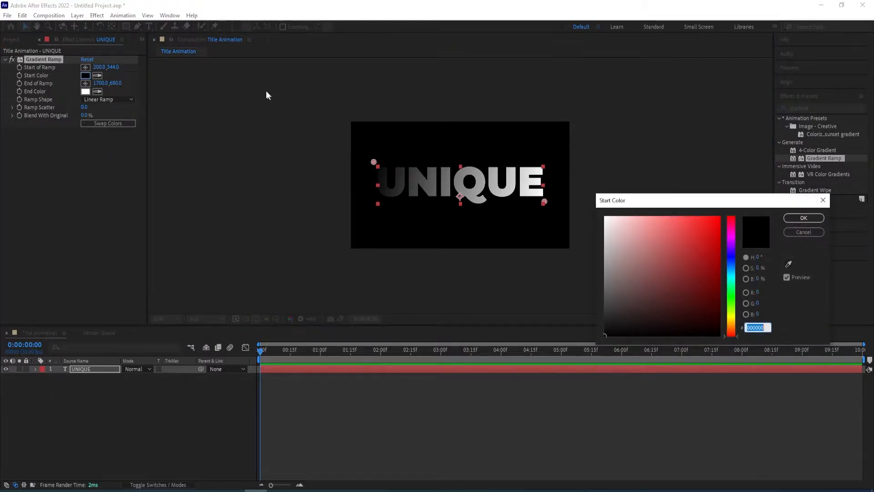
key(alt+Tab)
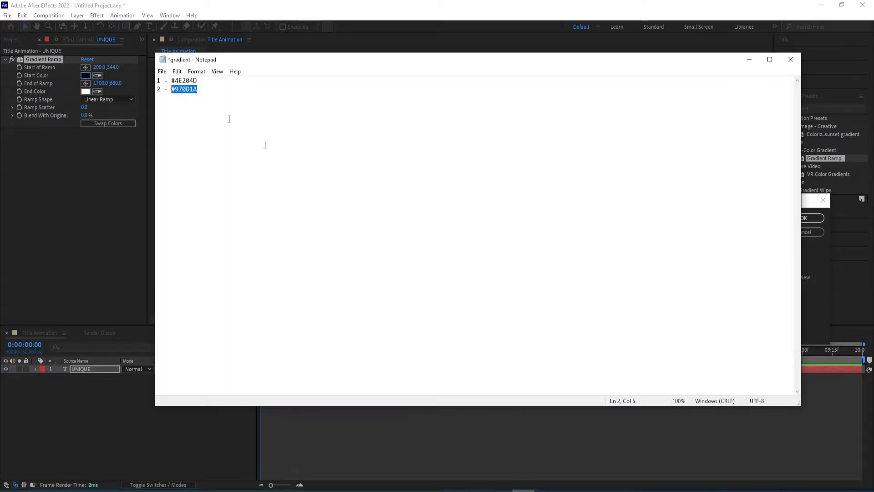
drag(198, 80, 174, 80)
key(ctrl+c)
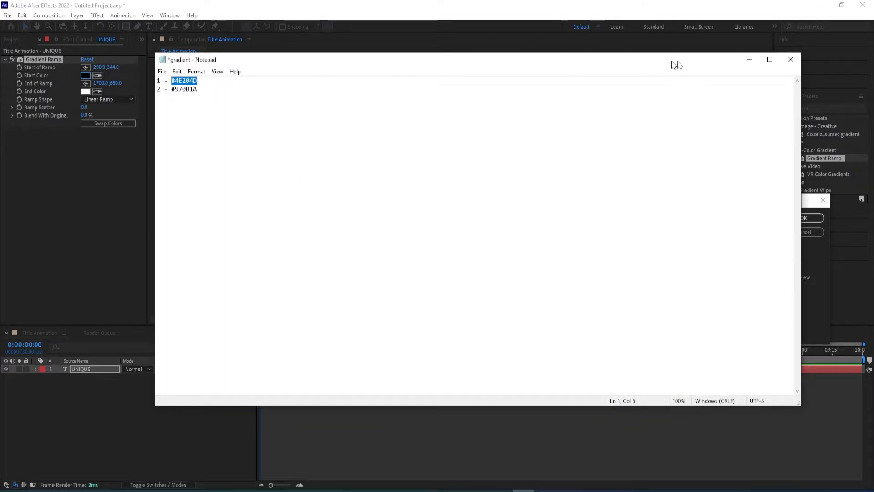
click(748, 60)
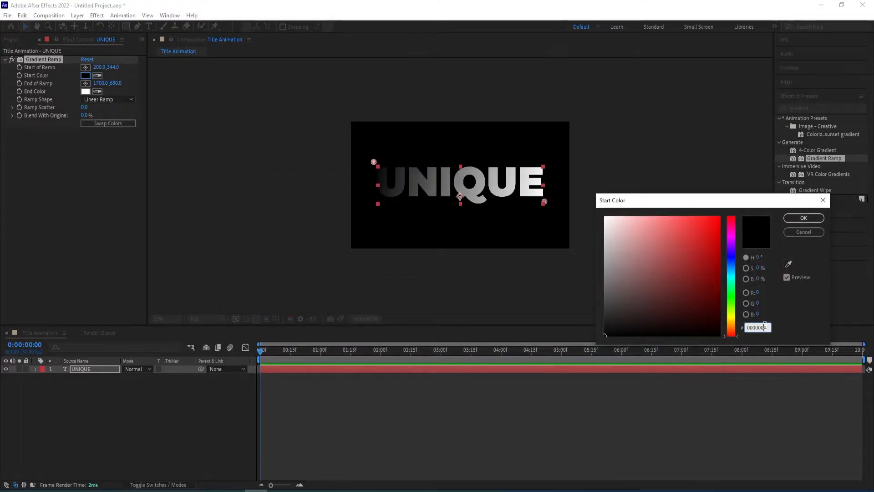
drag(766, 327, 747, 328)
key(ctrl+v)
click(804, 217)
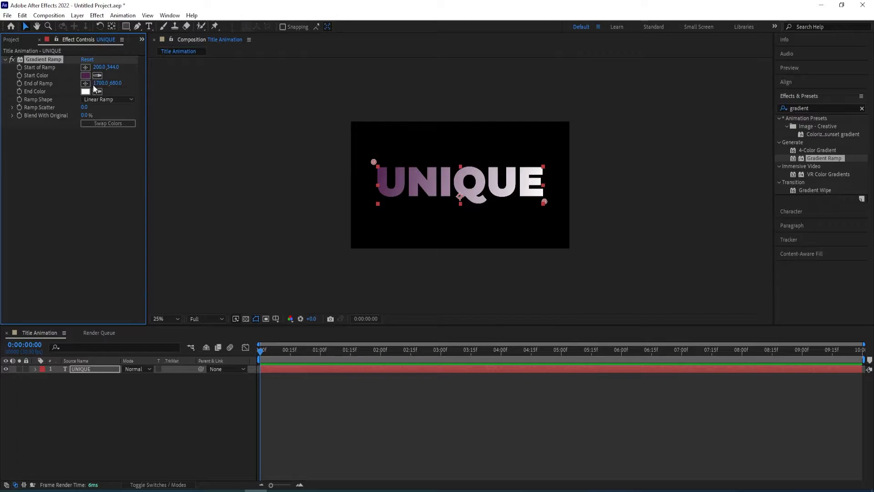
Set the Gradient Ramp's end color to #970D1A, copied from line 2 of the gradient file in Notepad.
click(85, 91)
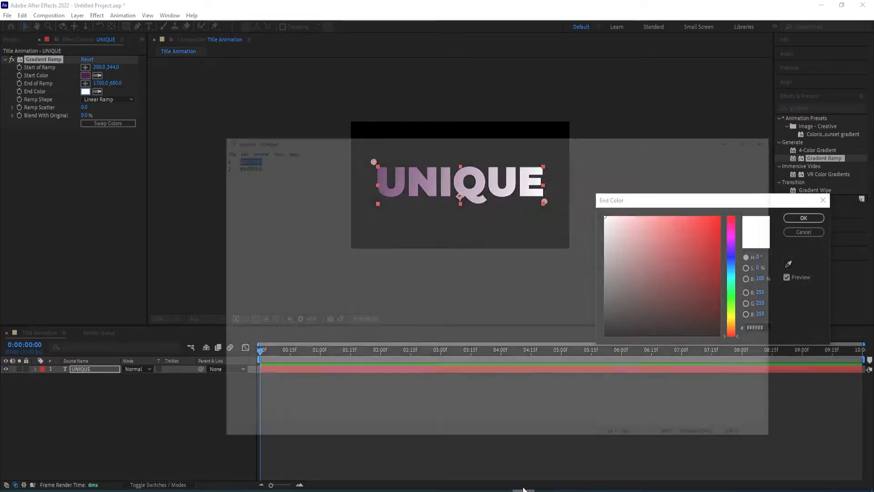
click(524, 490)
drag(197, 89, 175, 89)
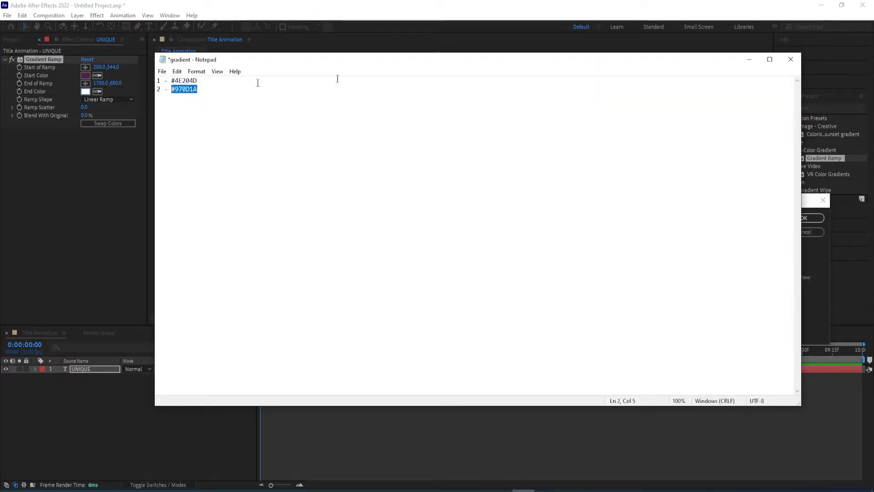
key(ctrl+c)
click(750, 59)
click(768, 328)
key(ctrl+v)
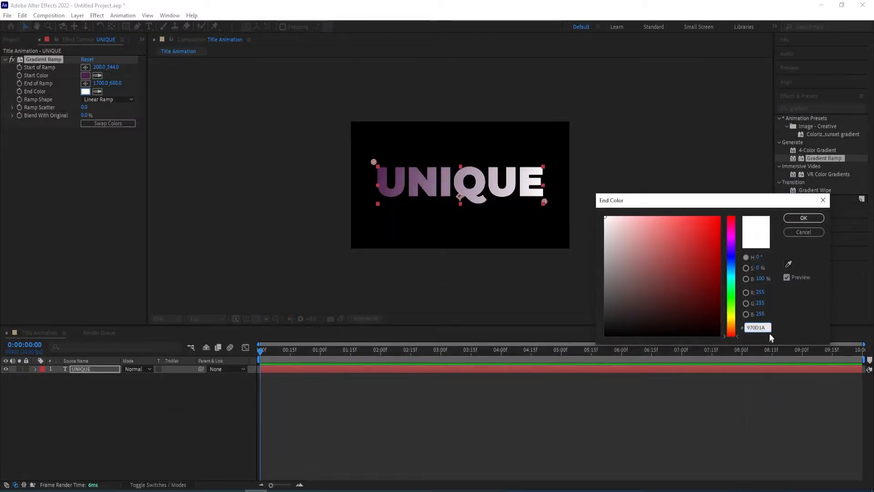
key(Return)
click(804, 218)
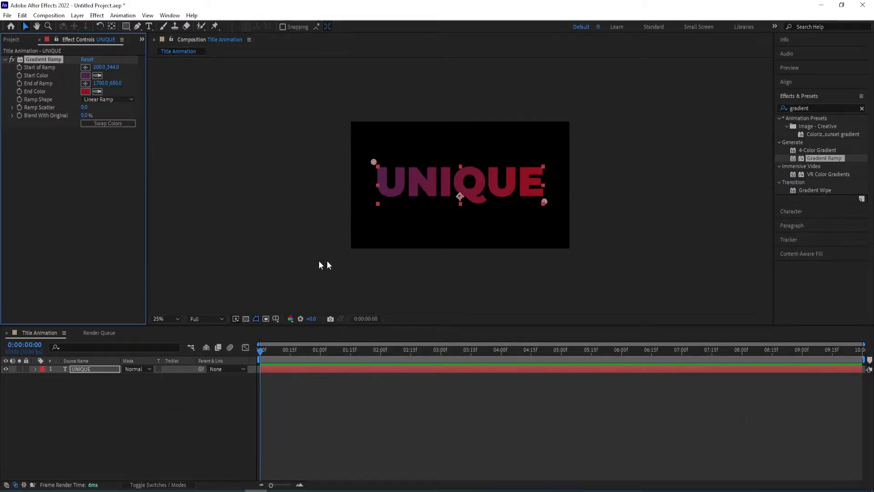
Duplicate the UNIQUE layer below the original title and change the copy's text to TEXT ANIMATION.
click(89, 371)
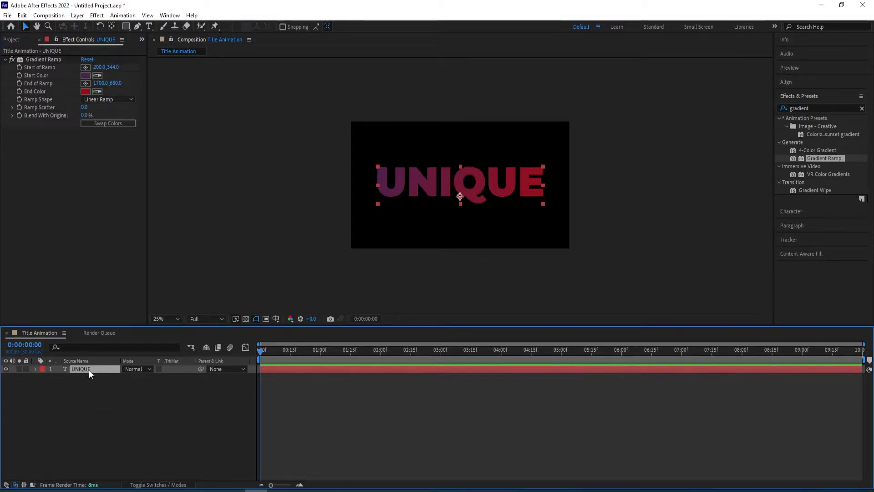
key(ctrl+d)
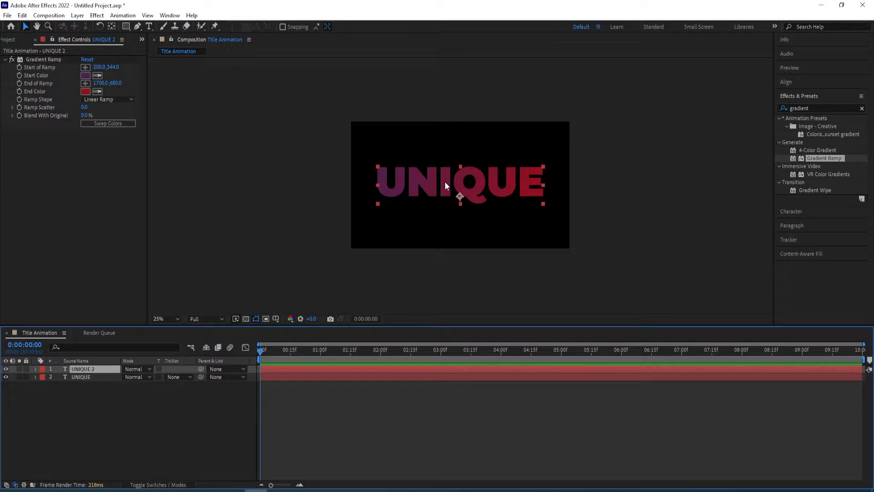
drag(445, 182, 444, 217)
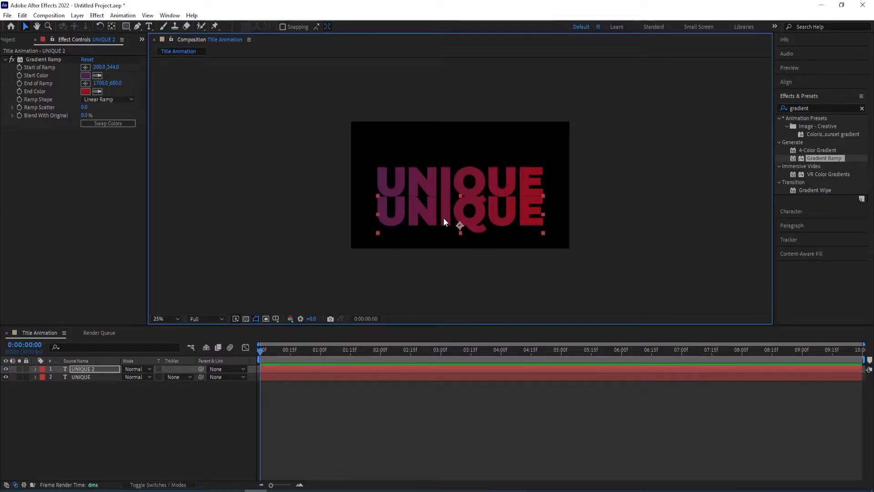
double_click(445, 219)
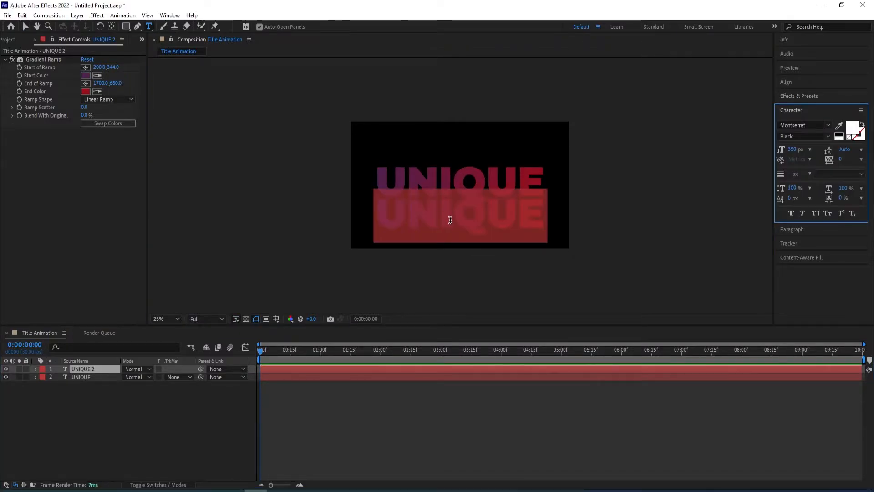
text(TEXT ANIMATION)
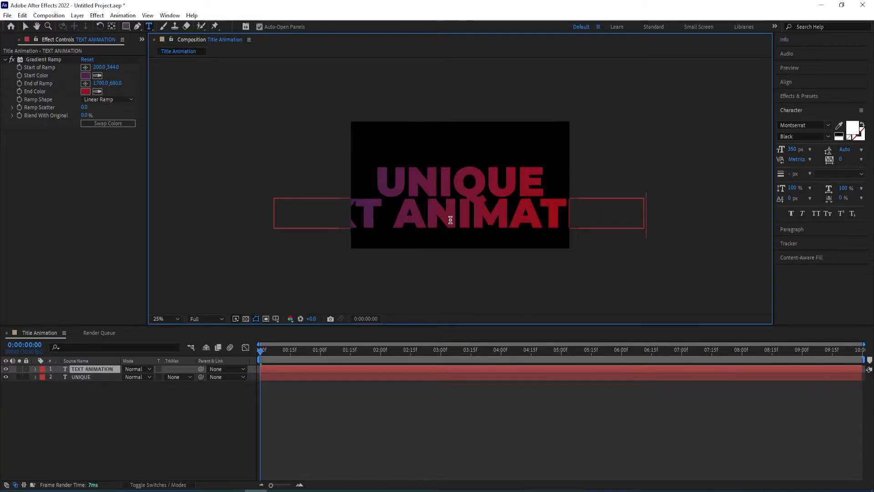
Set the font size of the whole TEXT ANIMATION text to 80 px.
key(ctrl+a)
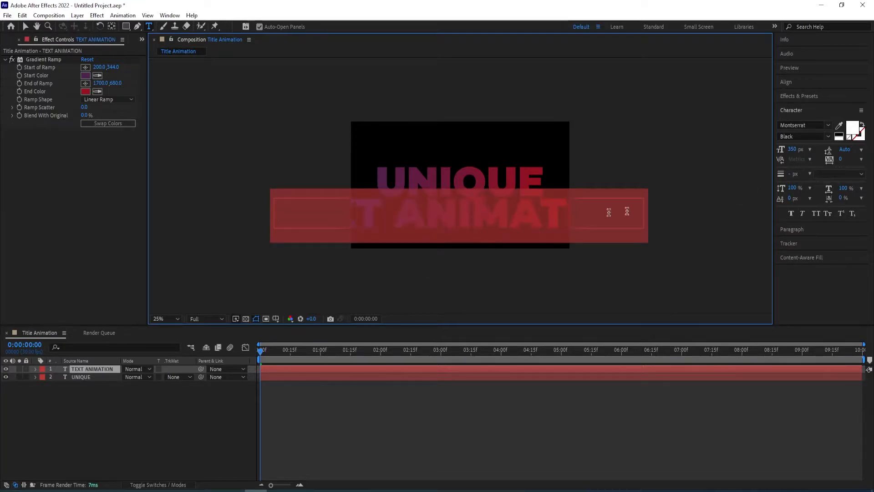
click(794, 151)
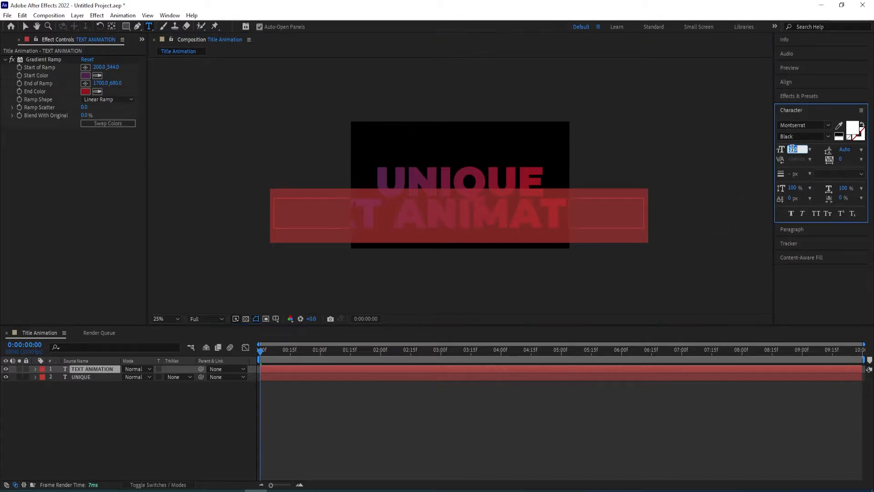
text(80)
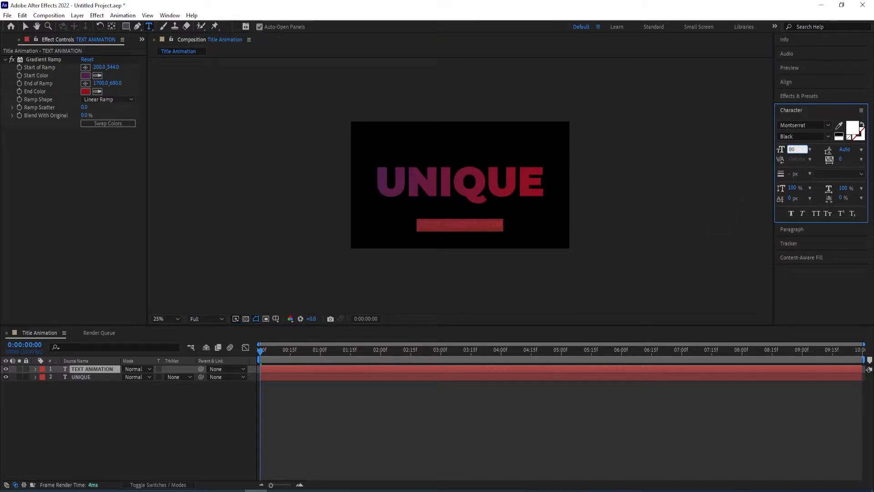
key(Return)
Remove the Gradient Ramp effect from the TEXT ANIMATION layer.
click(102, 370)
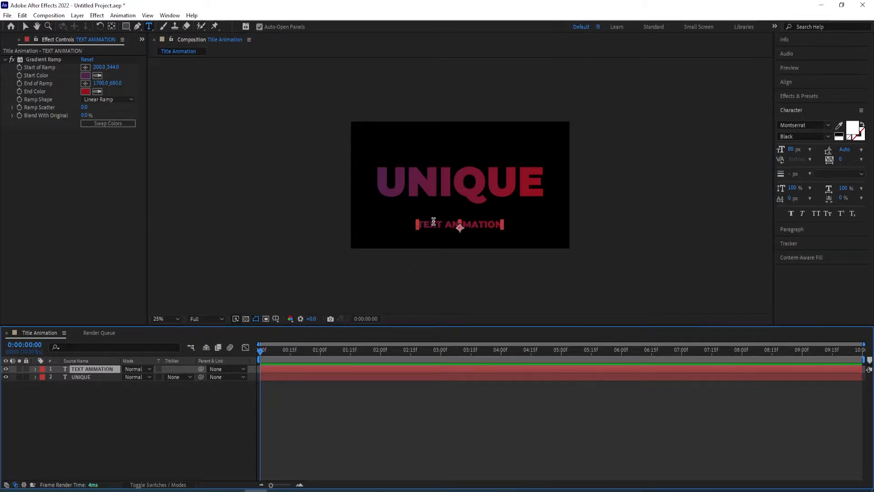
click(47, 59)
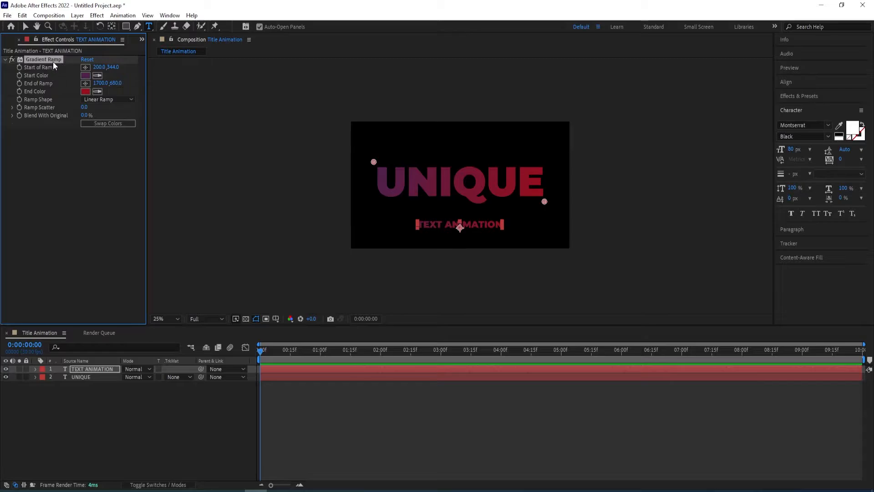
key(Delete)
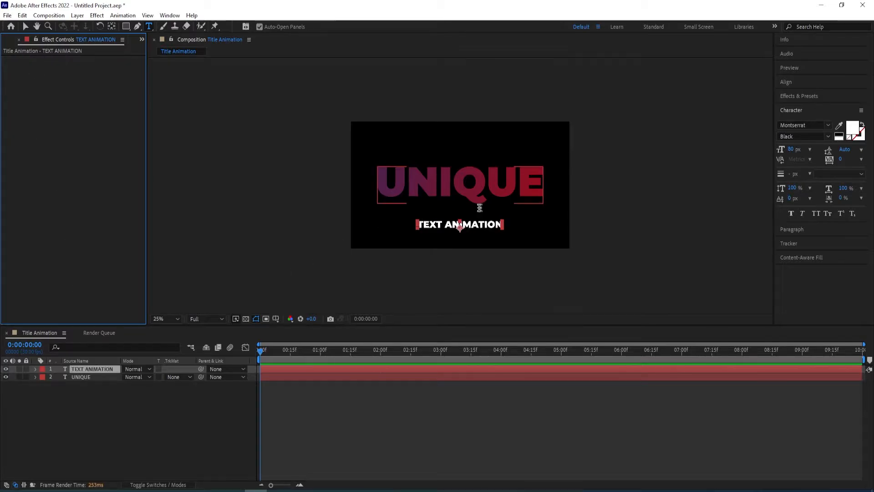
Center the TEXT ANIMATION layer vertically in the composition, over the UNIQUE title.
click(96, 368)
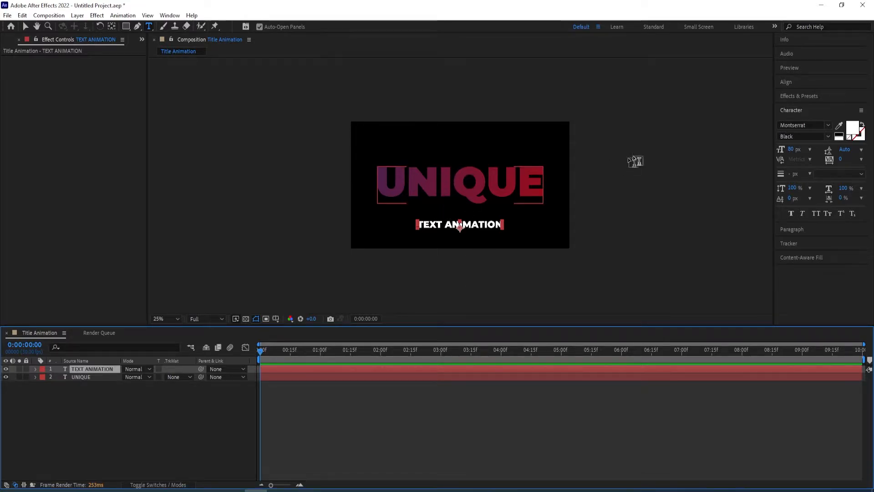
click(804, 83)
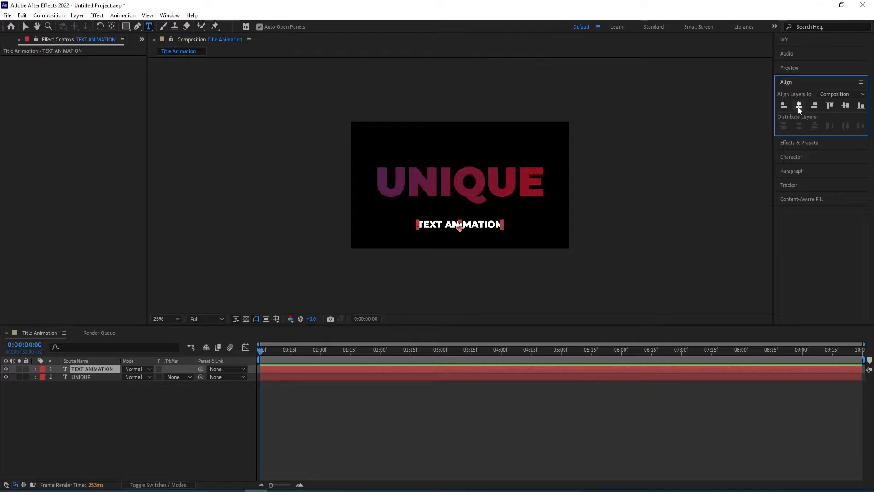
click(846, 105)
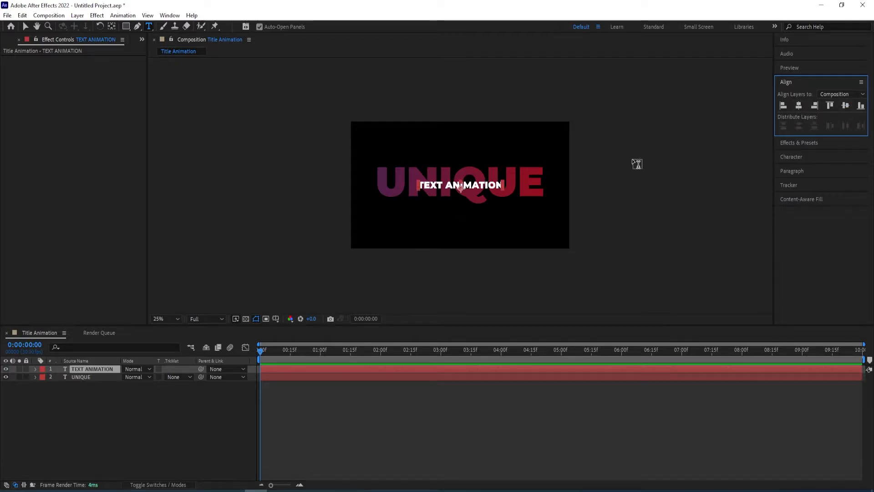
Add a Tracking text animator to the UNIQUE layer.
key(period)
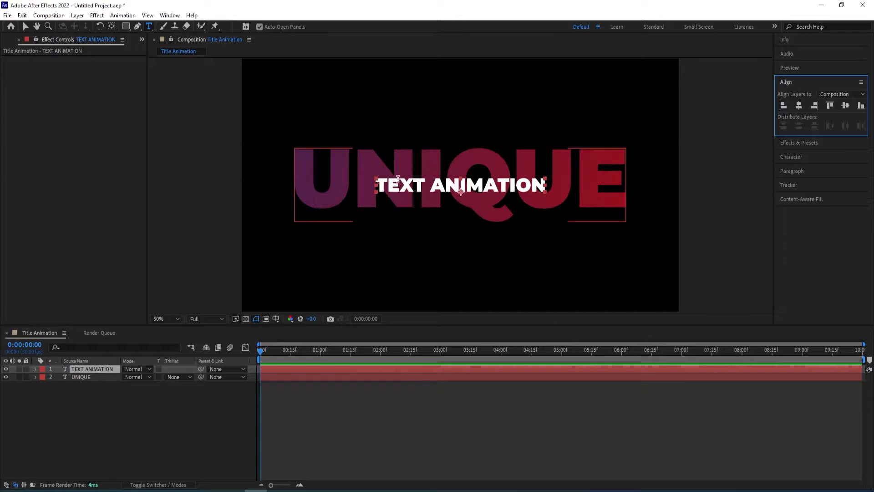
click(91, 372)
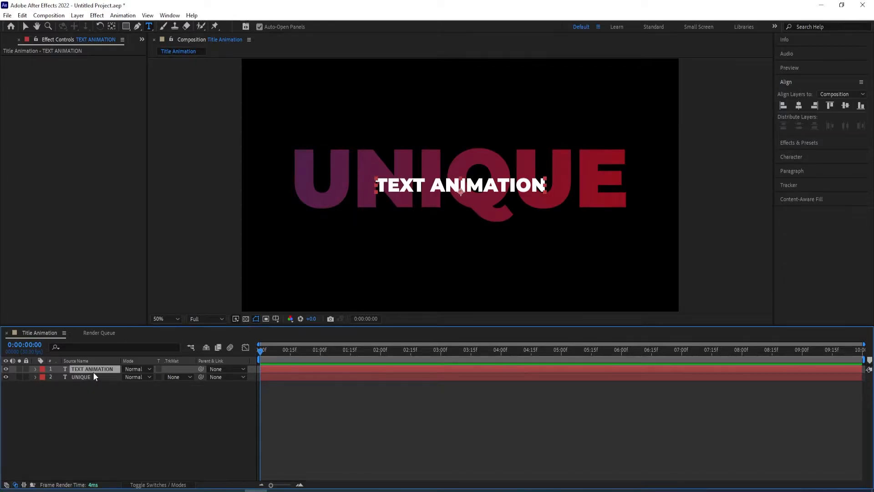
click(93, 377)
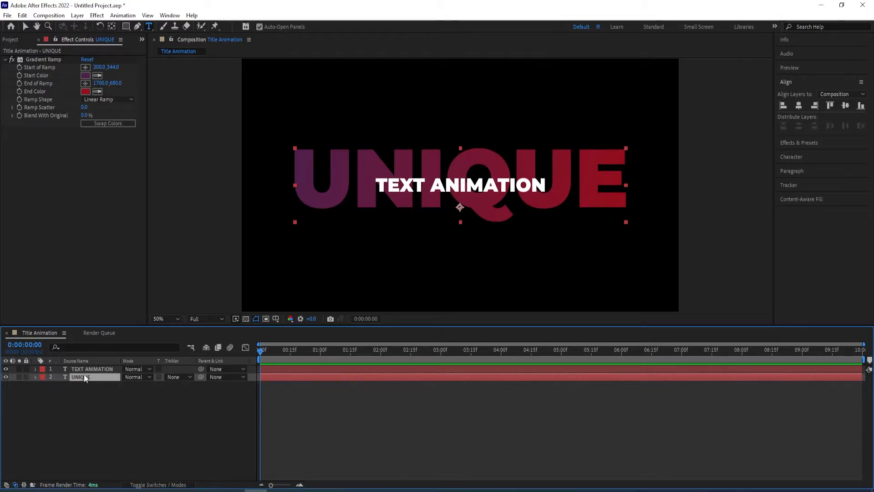
click(36, 377)
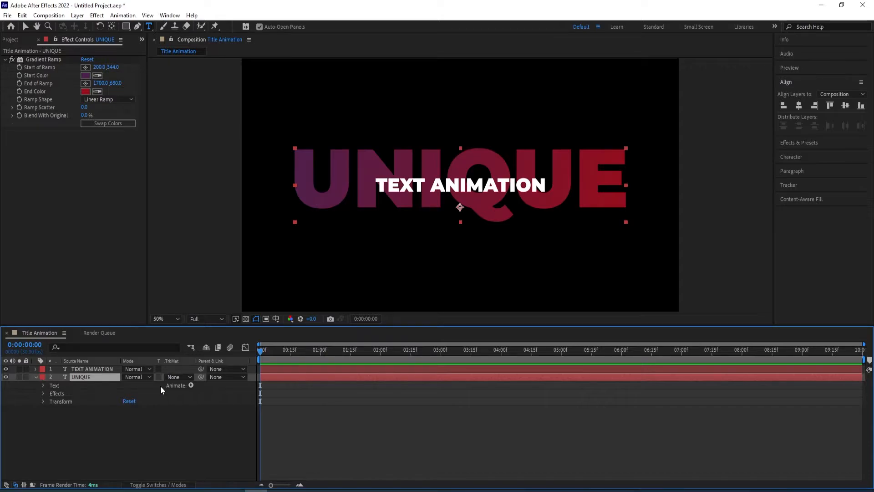
click(191, 385)
click(214, 315)
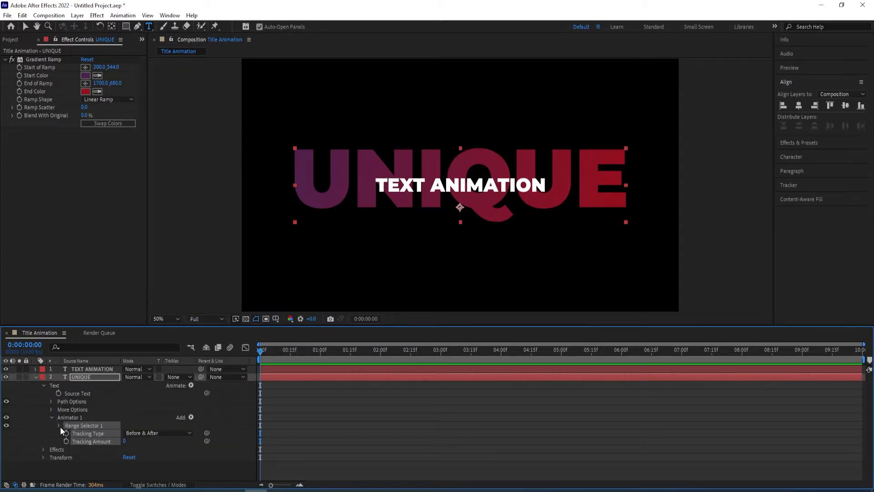
Keyframe the UNIQUE animator's Range Selector Offset from -100% at 0 seconds to 100% at 1 second, with Easy Ease on both keyframes.
click(59, 426)
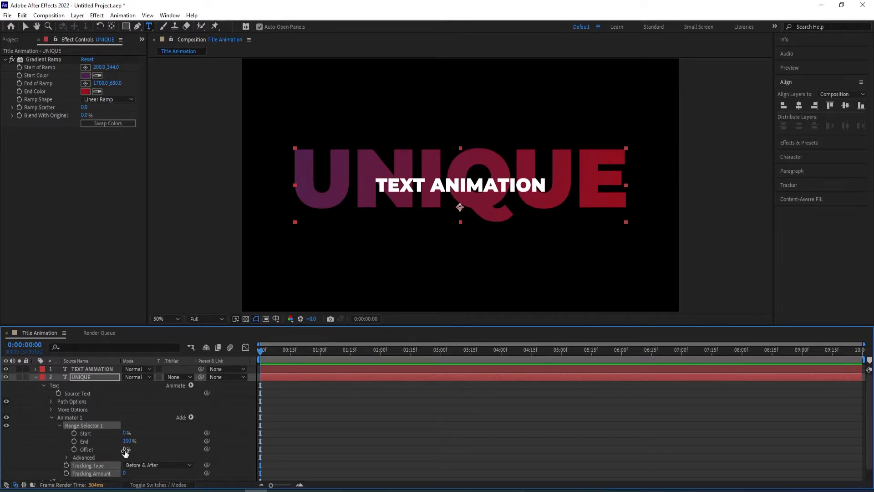
drag(125, 451, 76, 450)
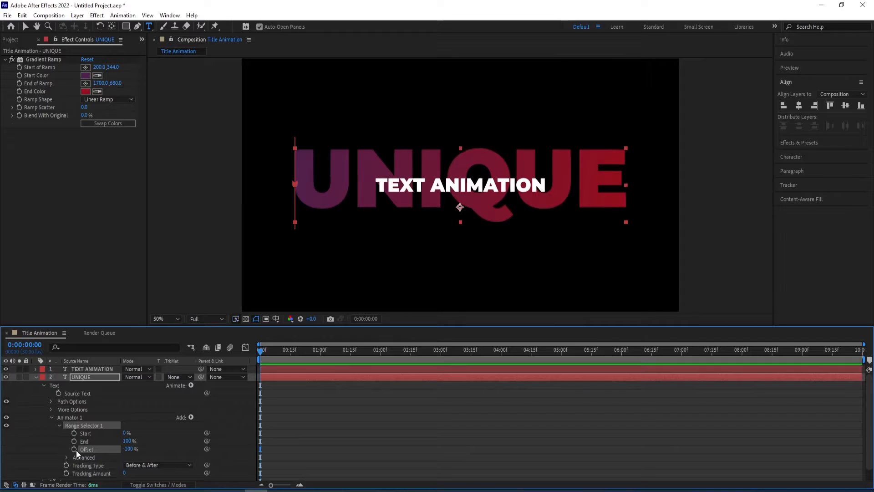
click(74, 450)
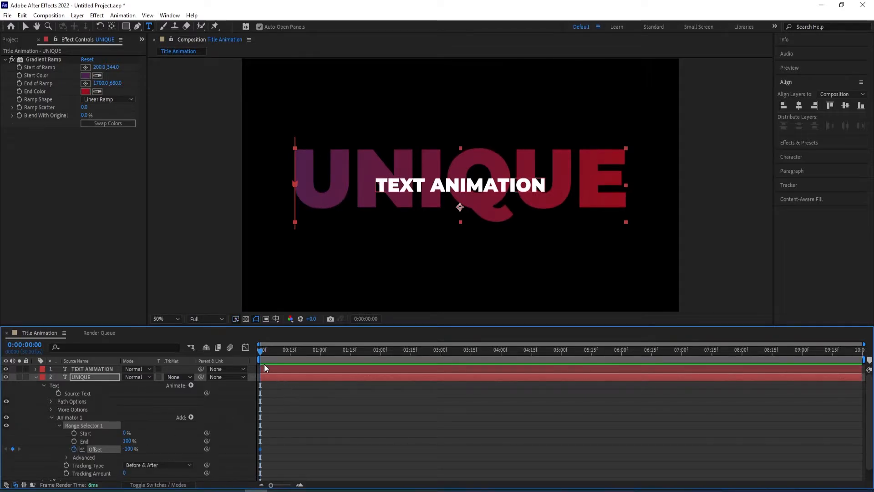
drag(260, 351, 321, 353)
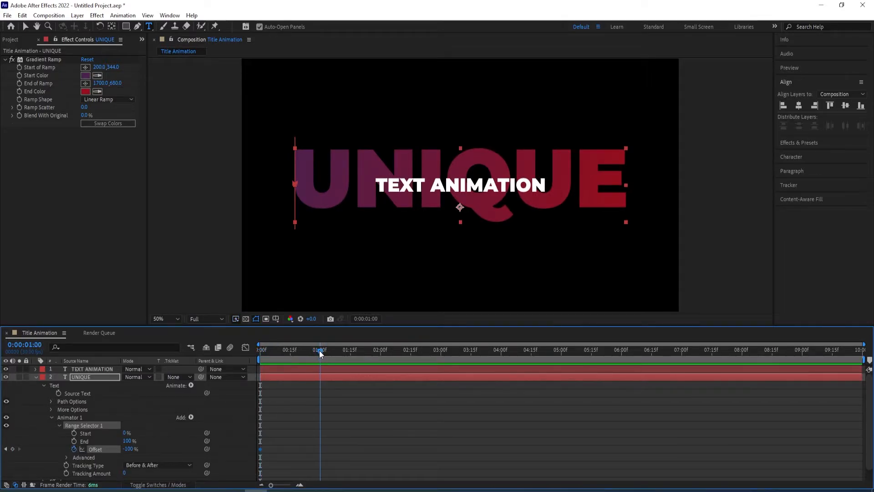
drag(128, 449, 135, 460)
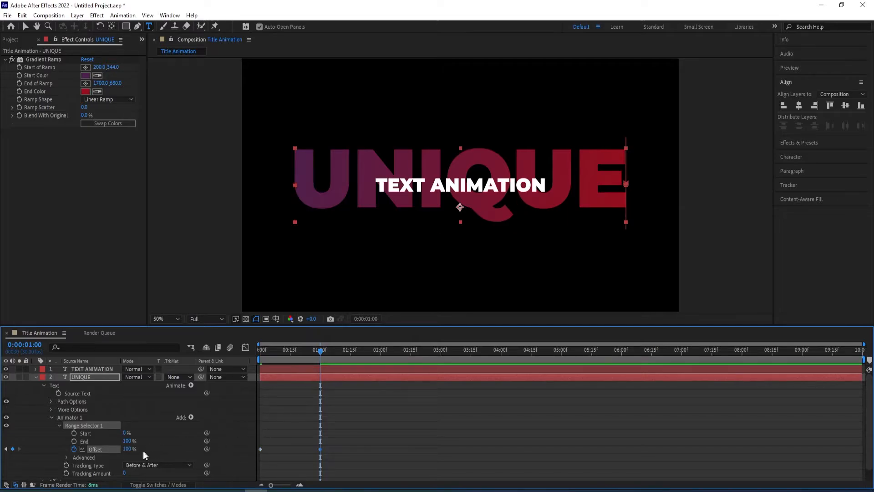
scroll(179, 423, down, 1)
drag(322, 433, 246, 440)
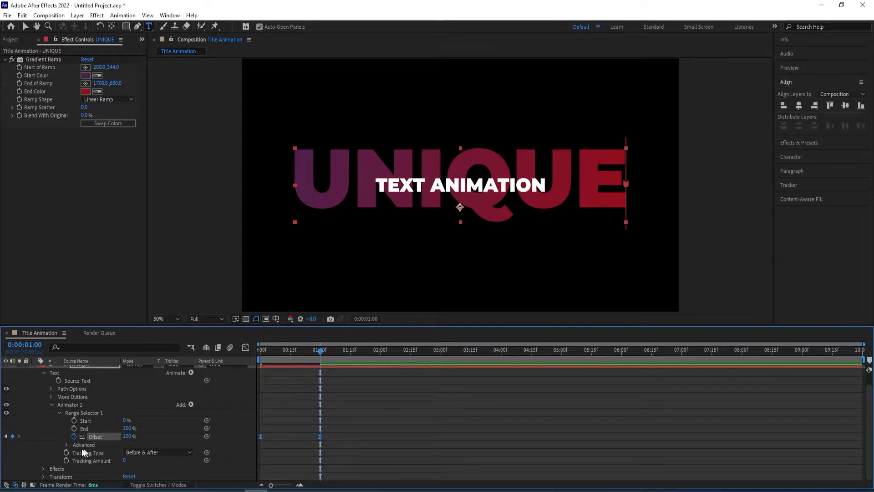
Set the Range Selector's advanced Shape option to Ramp Up for the UNIQUE animator.
click(67, 445)
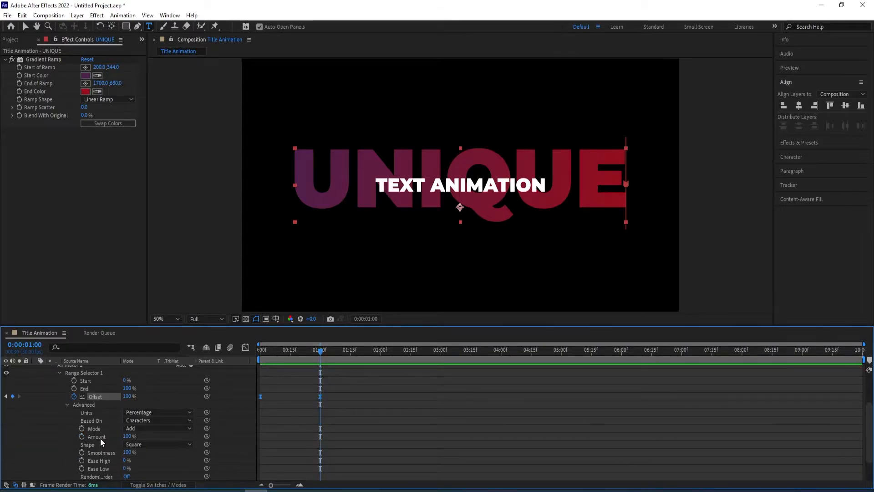
scroll(103, 431, down, 2)
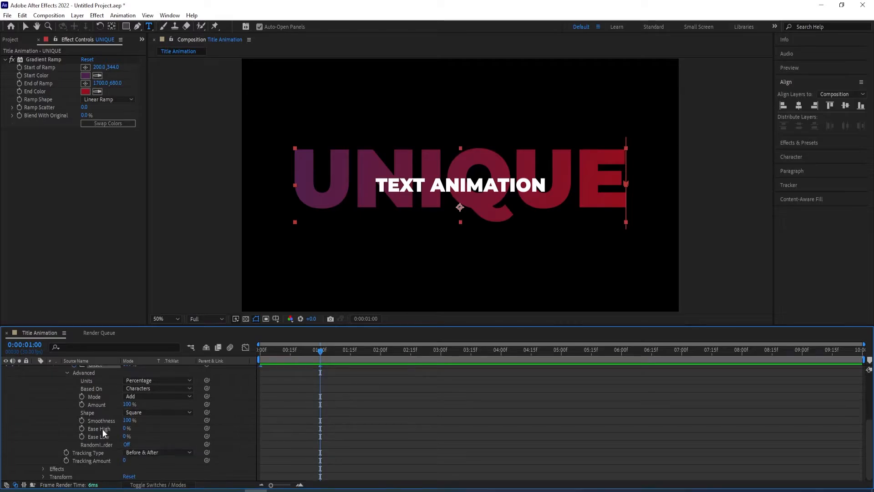
click(142, 382)
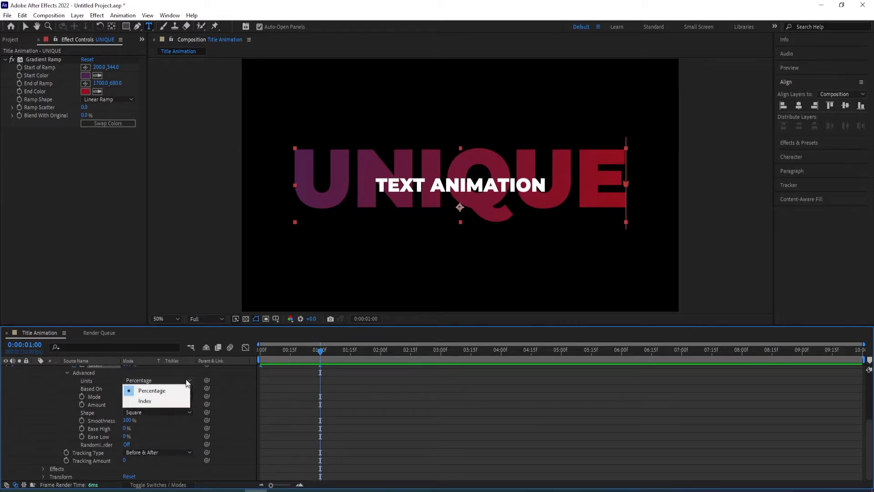
click(186, 380)
click(157, 388)
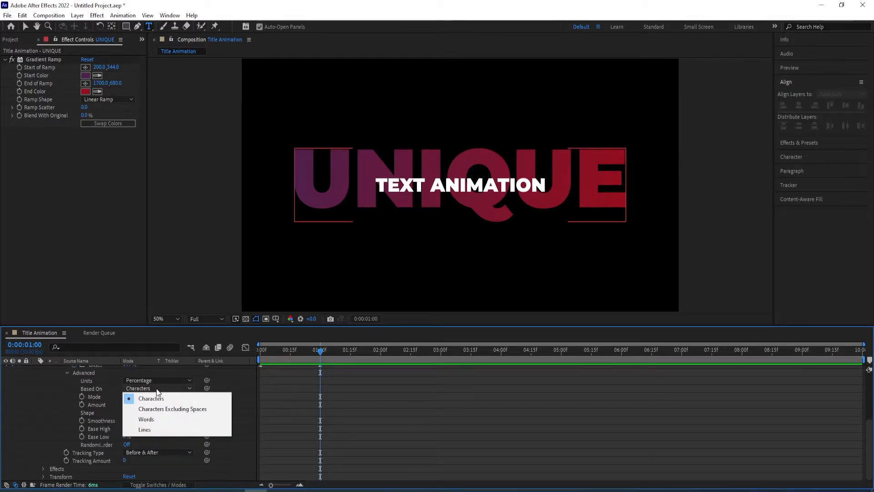
click(103, 388)
click(92, 414)
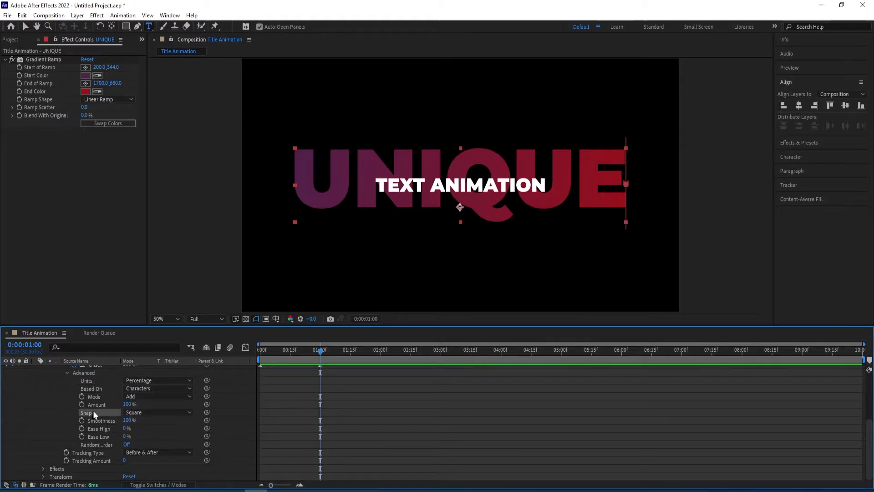
click(145, 413)
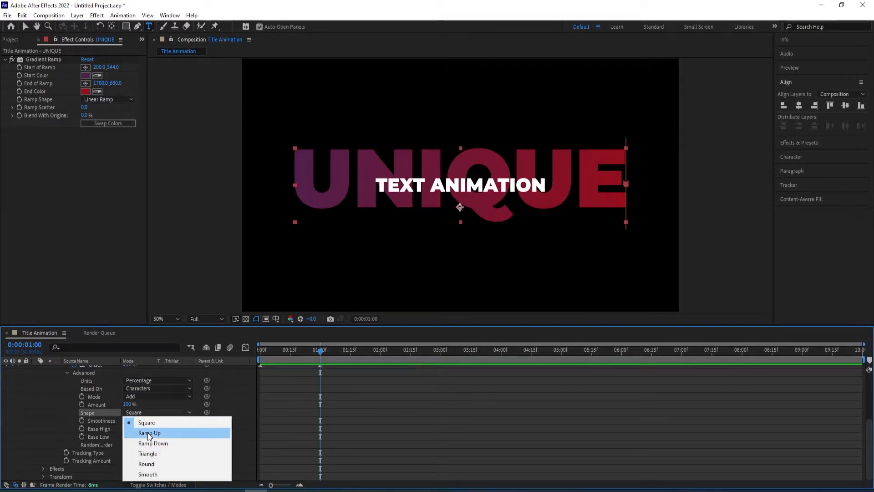
click(148, 433)
Add the Position and Opacity properties to Animator 1 of the UNIQUE layer.
scroll(173, 425, up, 5)
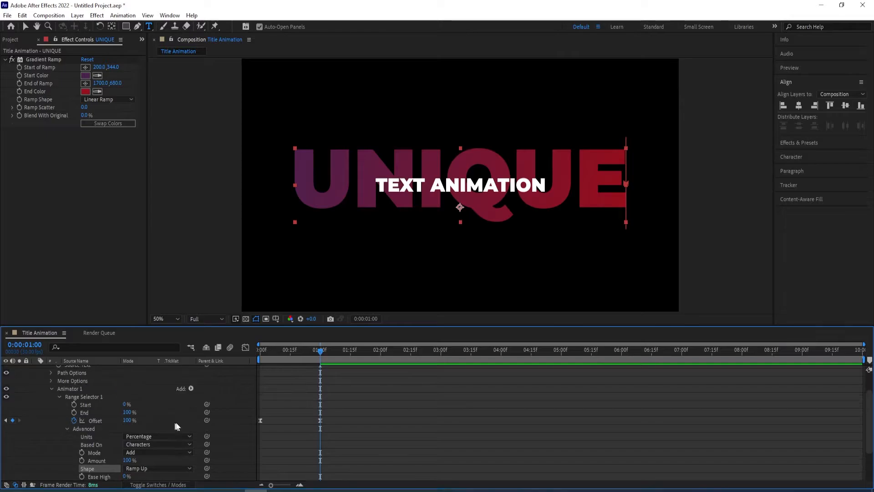
scroll(178, 425, up, 2)
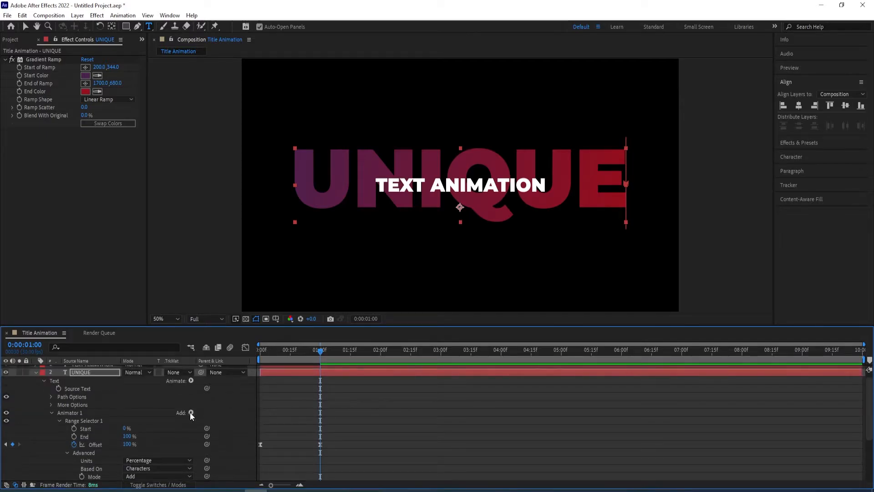
click(190, 411)
click(183, 412)
click(190, 412)
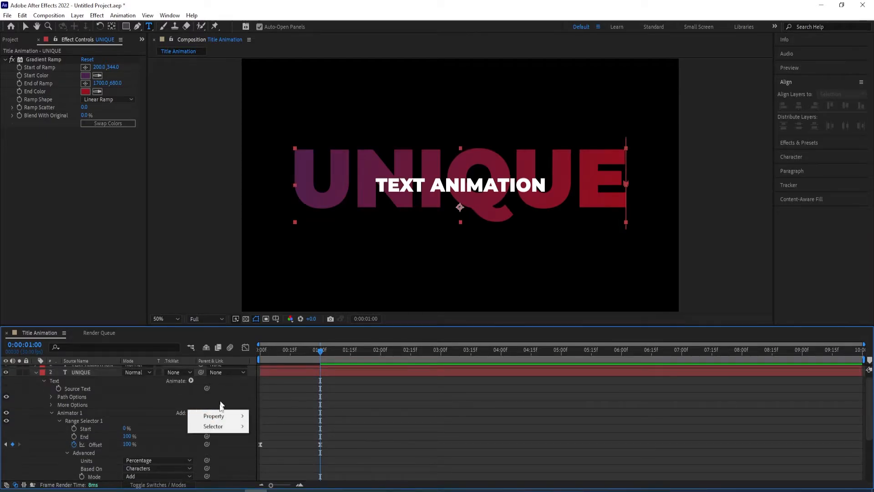
mouse_move(212, 415)
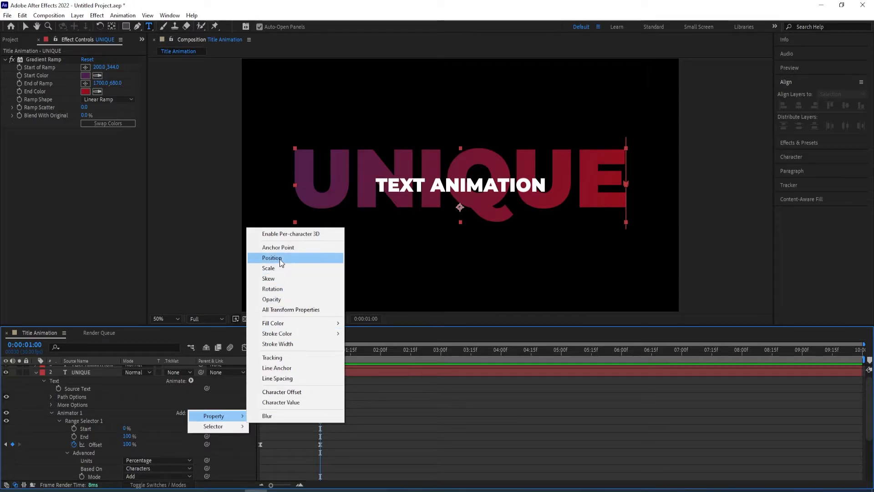
click(281, 258)
scroll(185, 405, down, 2)
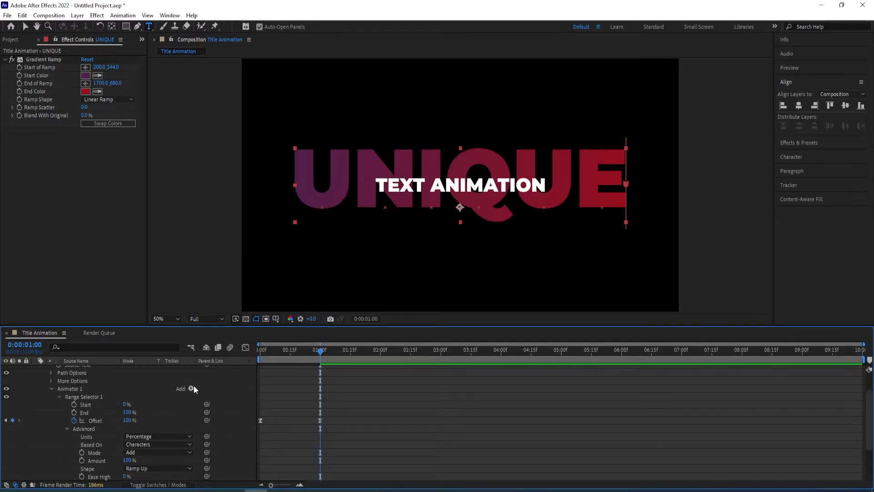
click(191, 388)
mouse_move(200, 392)
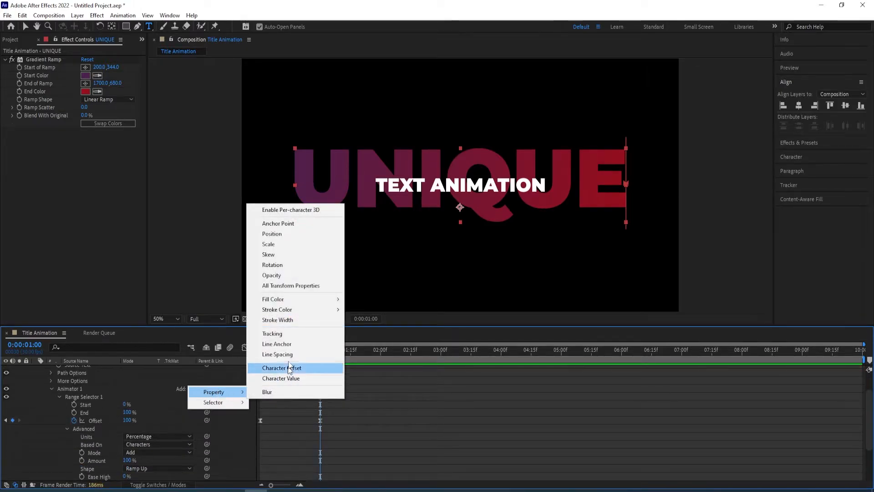
click(278, 275)
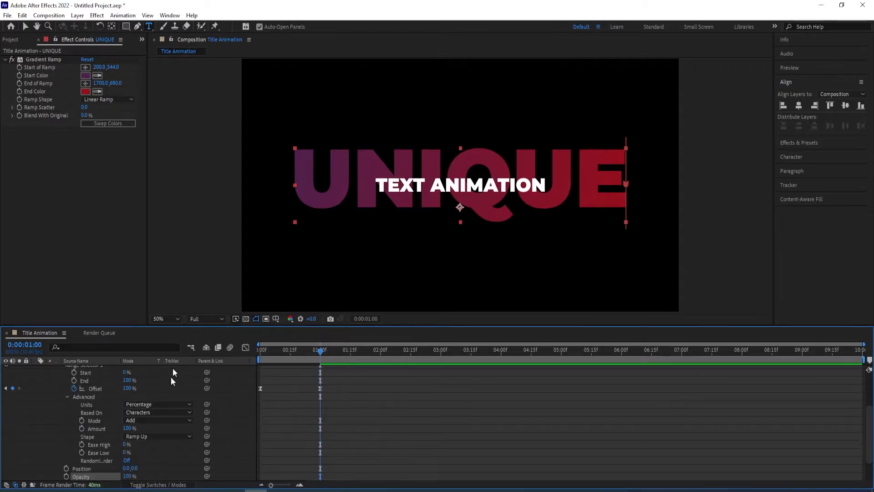
Set the UNIQUE animator's vertical Position to -50 and its Opacity to 0%.
scroll(135, 470, down, 3)
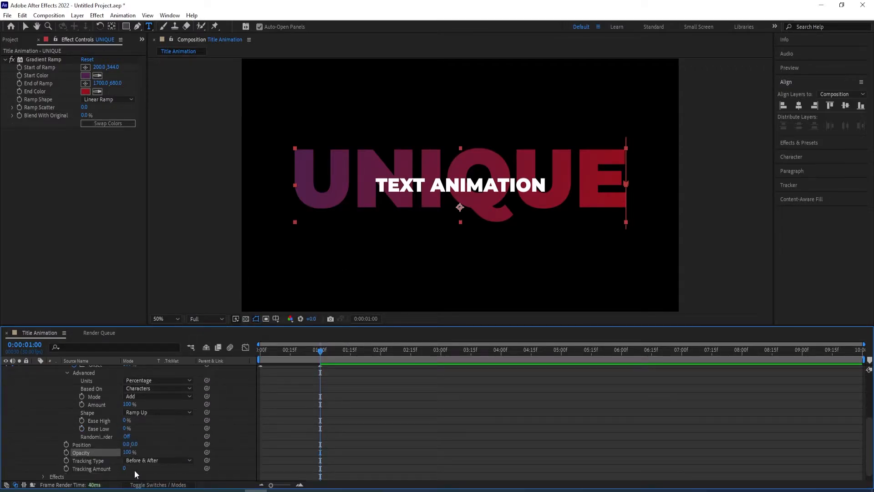
click(135, 445)
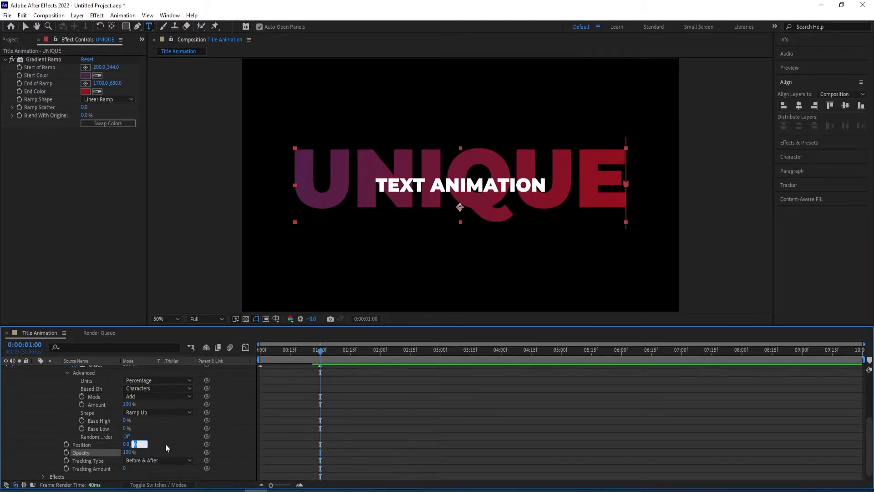
click(139, 444)
text(-5)
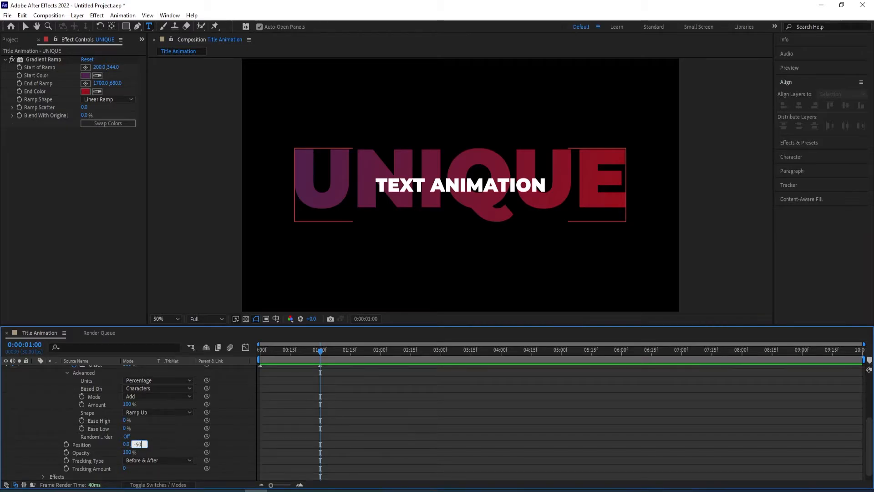
key(Return)
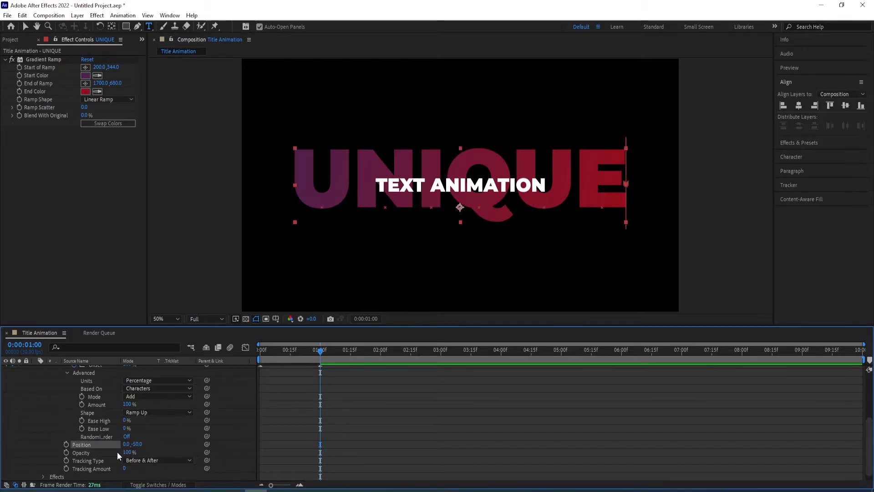
click(128, 452)
text(0)
key(Return)
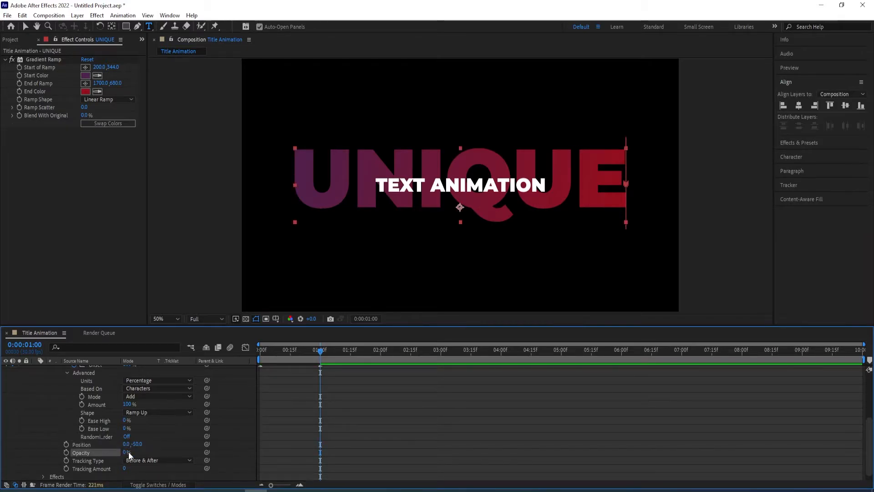
Preview the UNIQUE title's reveal animation from the start of the composition.
drag(318, 361, 243, 357)
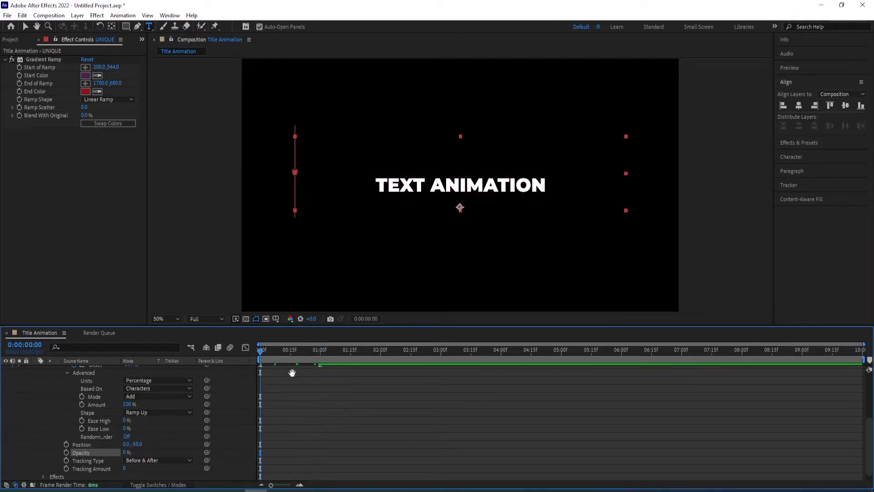
key(space)
key(space)
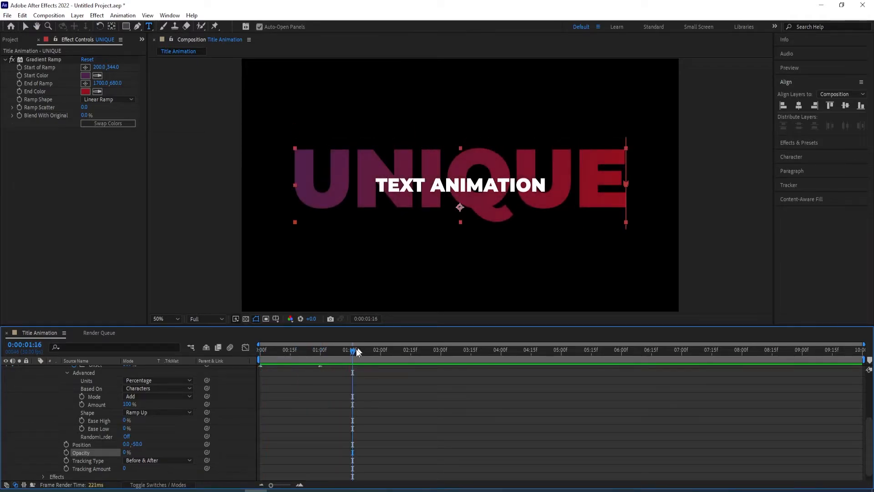
drag(357, 352, 260, 351)
key(space)
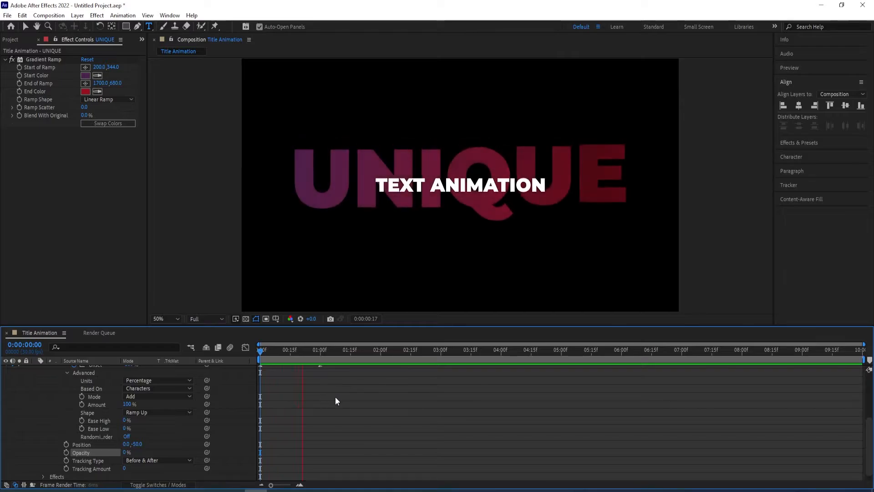
key(space)
Add a Tracking text animator to the TEXT ANIMATION layer, with the UNIQUE layer's properties collapsed.
drag(323, 351, 320, 356)
scroll(28, 417, up, 4)
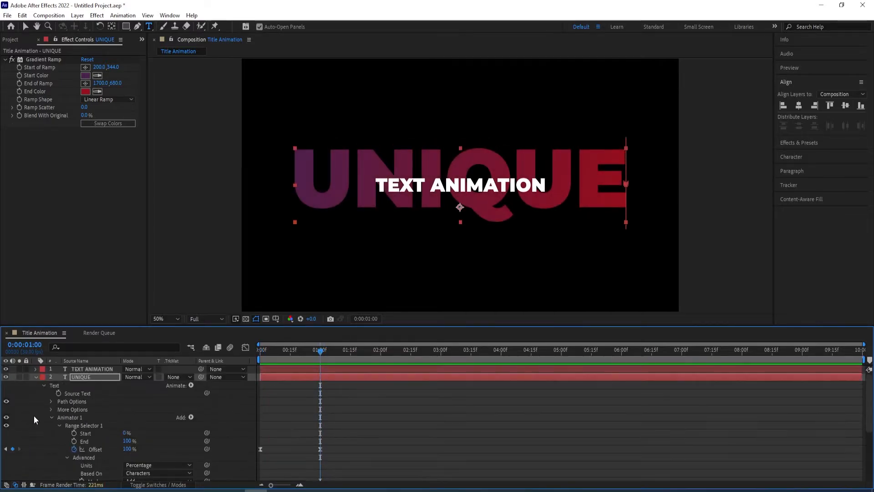
click(35, 378)
click(83, 371)
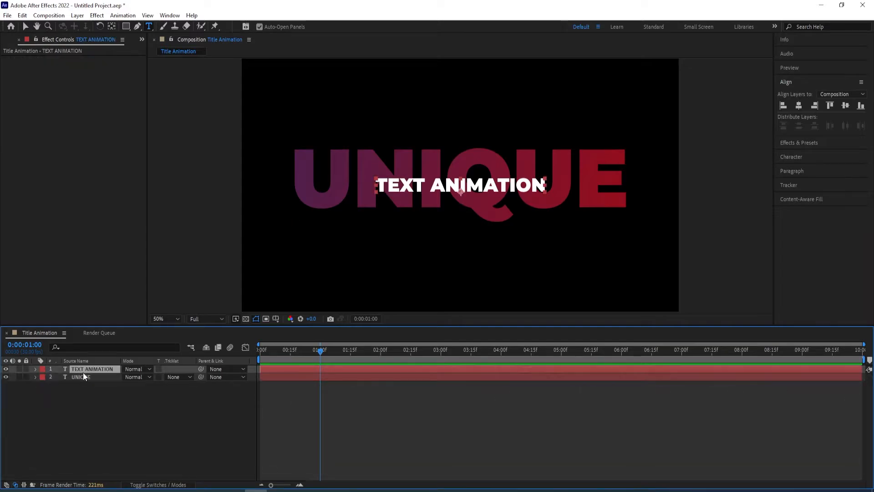
click(35, 369)
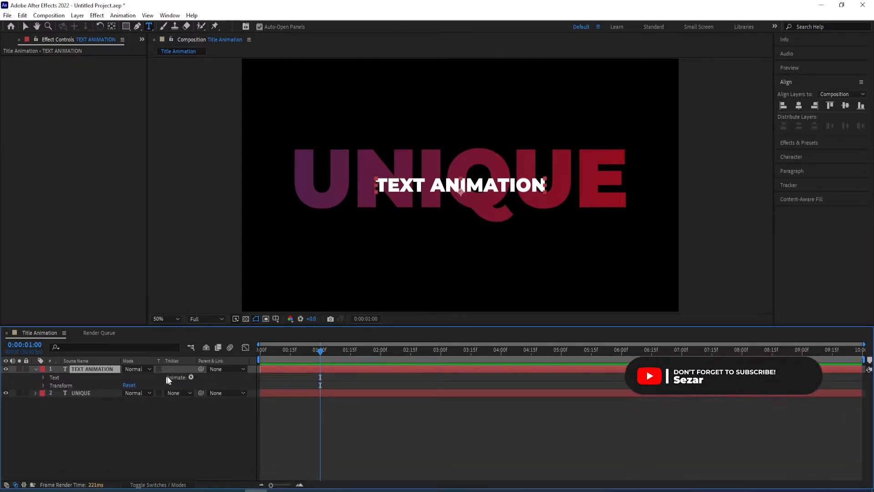
click(191, 377)
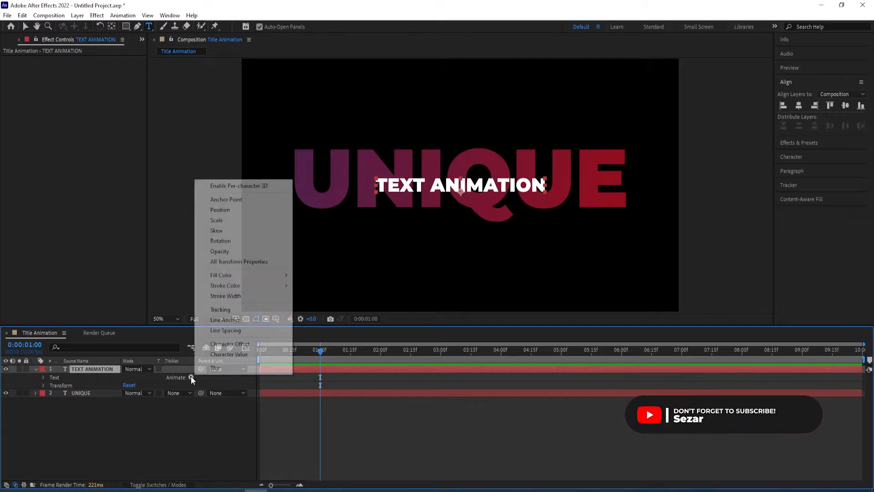
click(224, 309)
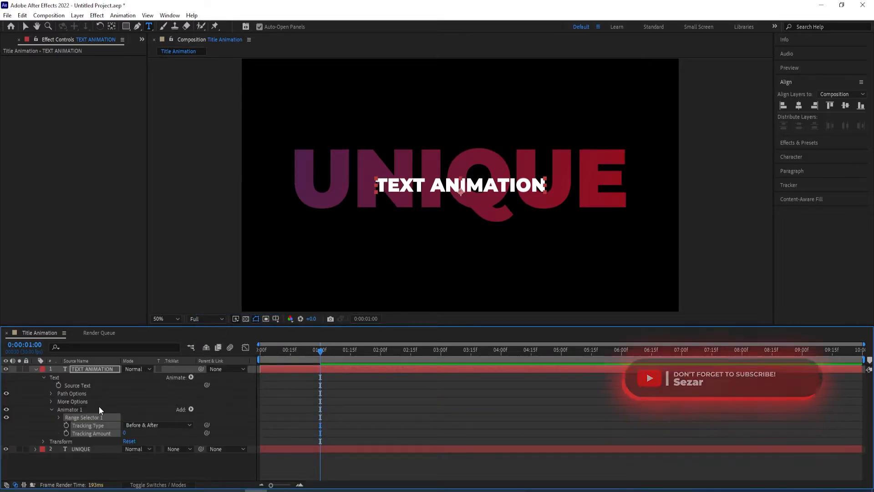
Keyframe the TEXT ANIMATION Range Selector's Start from 0% at the first frame to 100% at 0:00:00:20, and ease both keyframes.
click(59, 417)
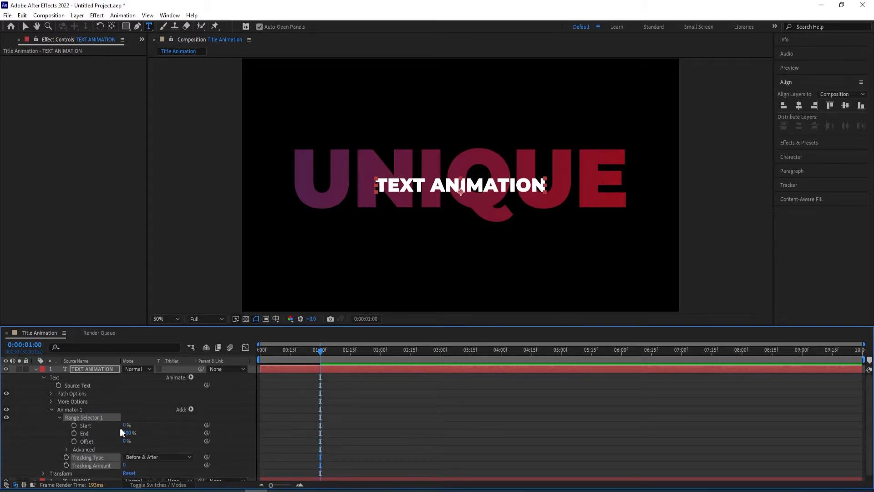
drag(315, 357, 236, 362)
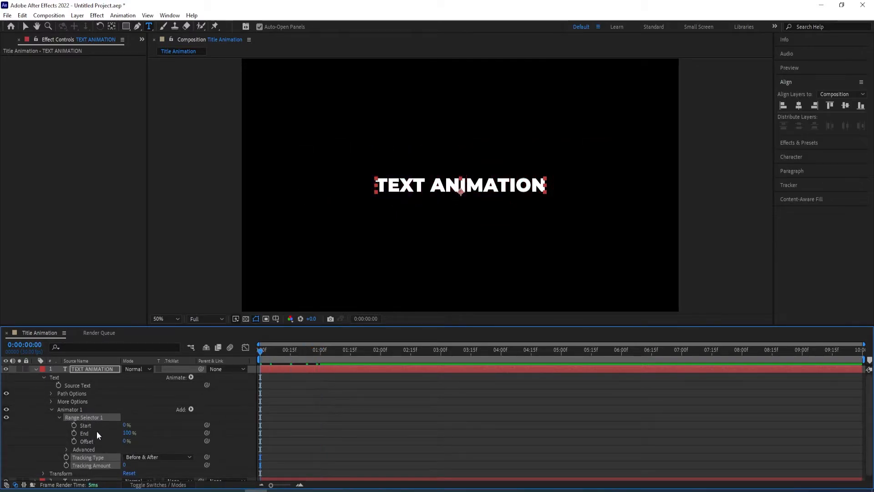
click(74, 425)
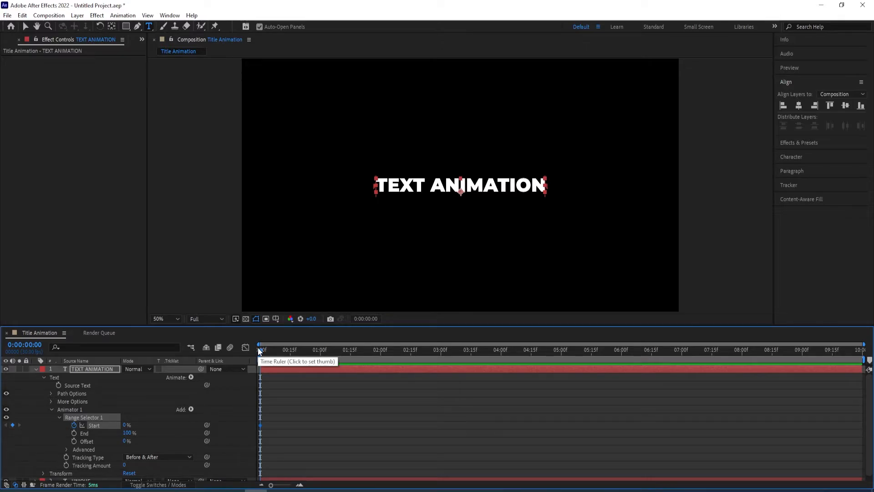
key(space)
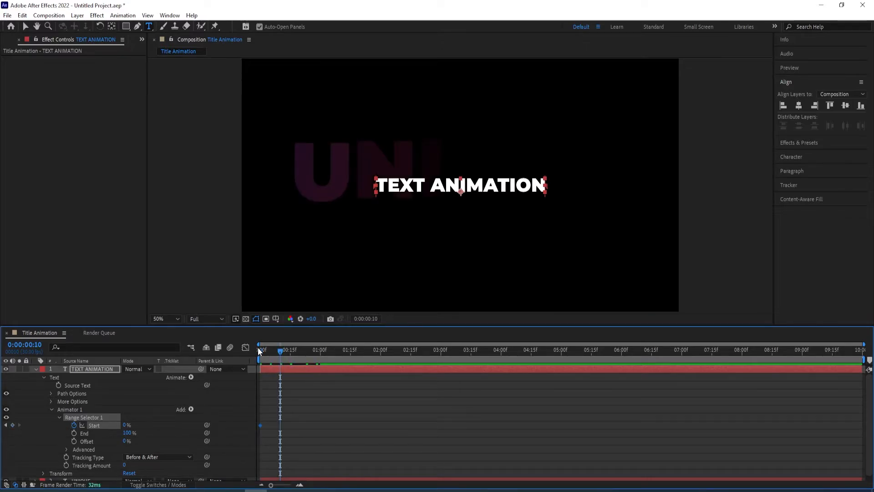
key(shift+Page_Down)
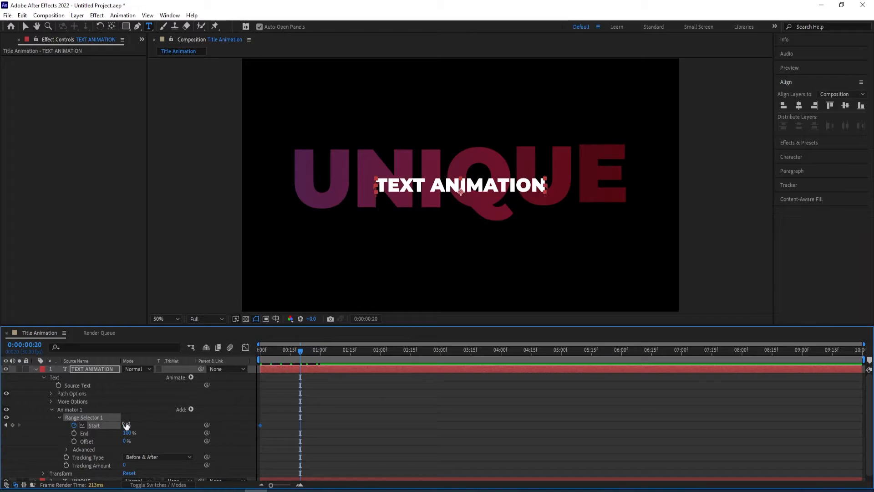
drag(125, 425, 199, 419)
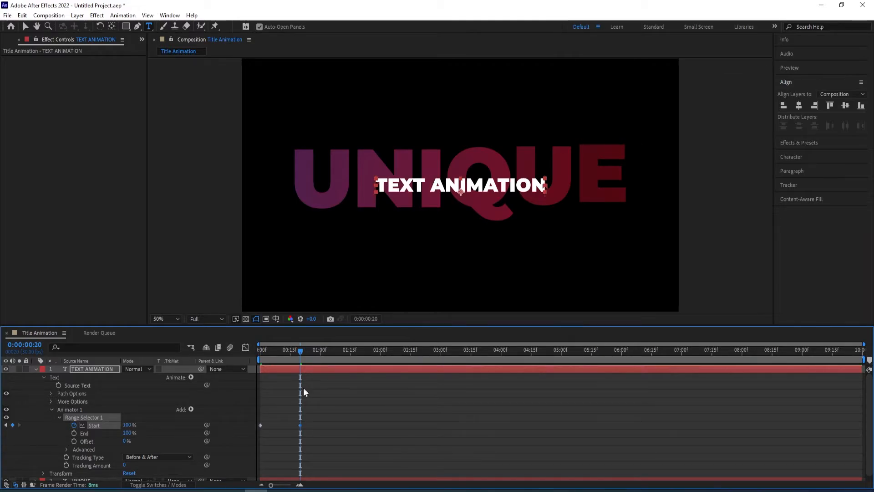
drag(320, 423, 255, 434)
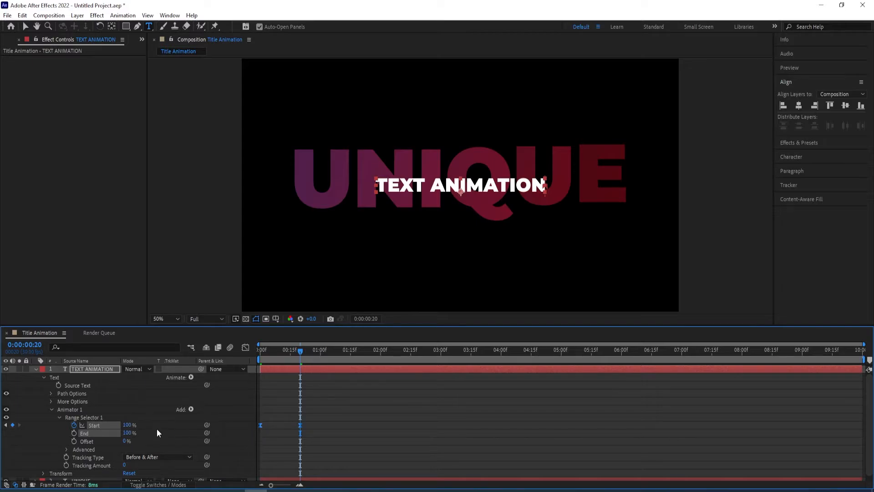
Set the advanced Based On option of the TEXT ANIMATION Range Selector to Words.
scroll(159, 440, down, 1)
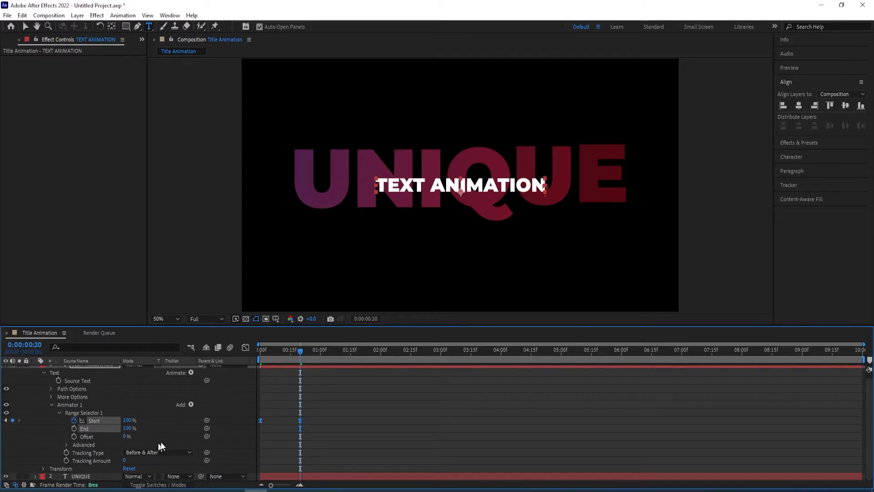
click(67, 446)
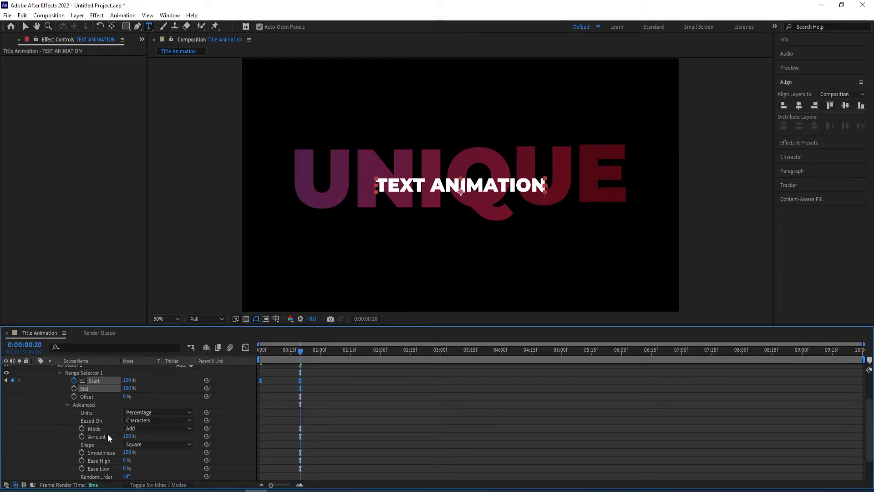
click(150, 422)
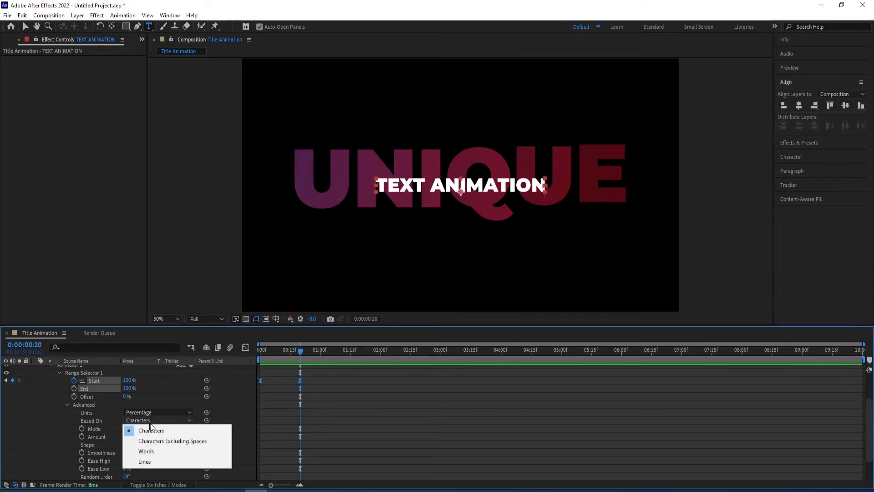
click(148, 450)
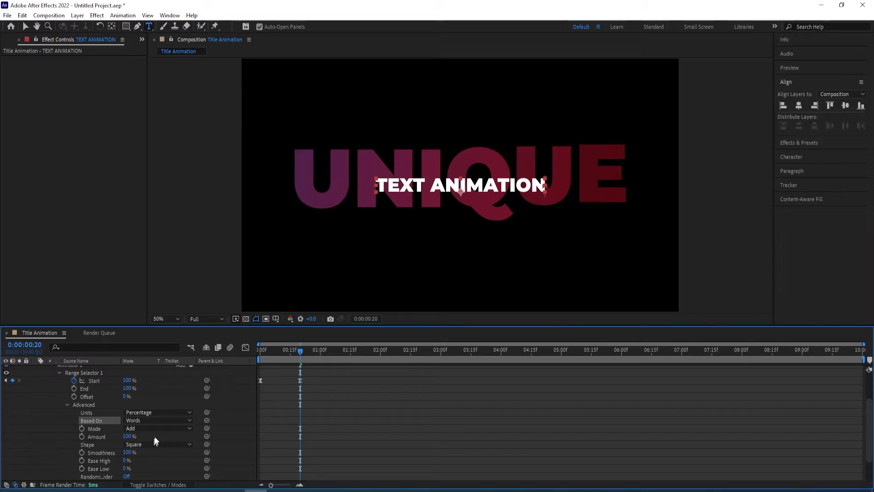
Add the Position and Opacity properties to Animator 1 of the TEXT ANIMATION layer.
scroll(160, 400, up, 1)
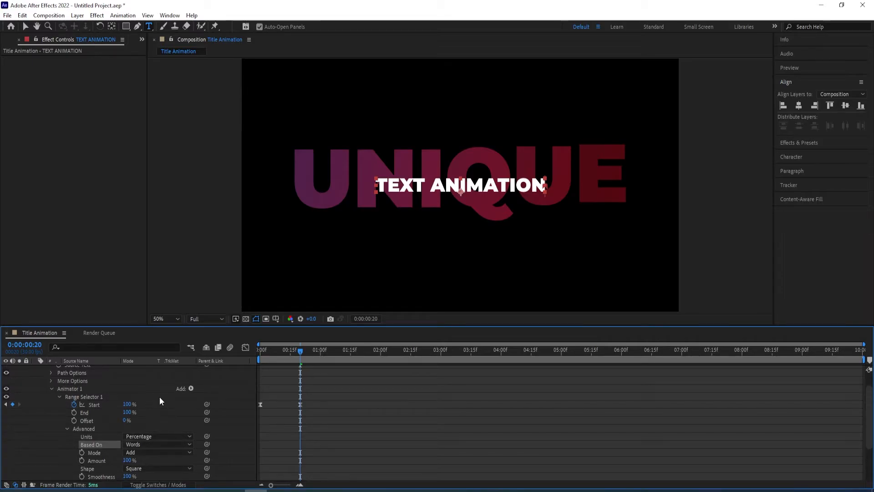
click(191, 388)
mouse_move(243, 389)
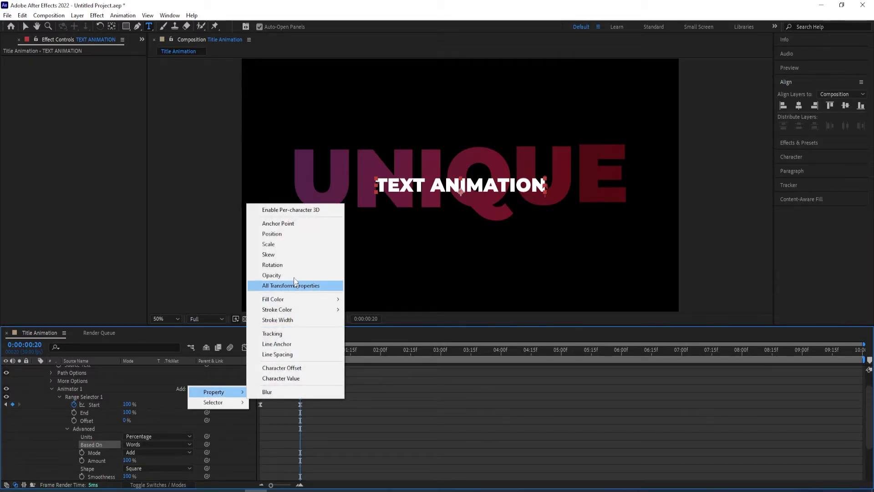
click(280, 236)
scroll(181, 399, up, 2)
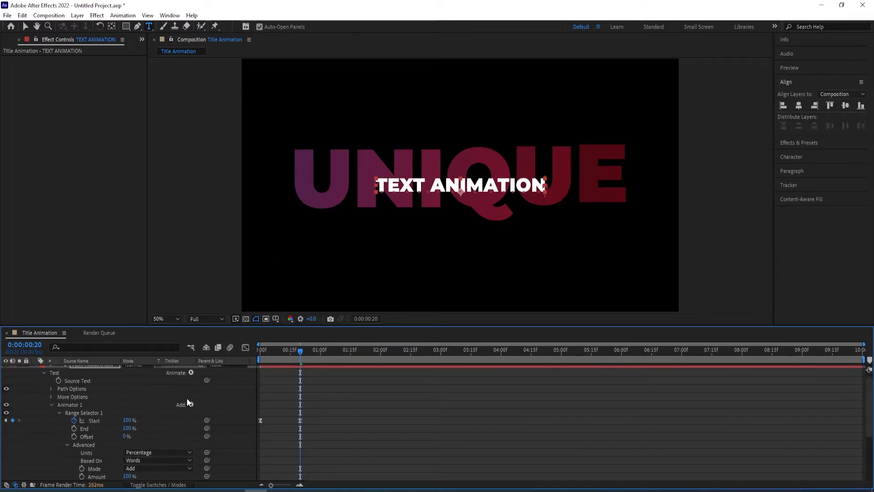
click(188, 406)
mouse_move(230, 409)
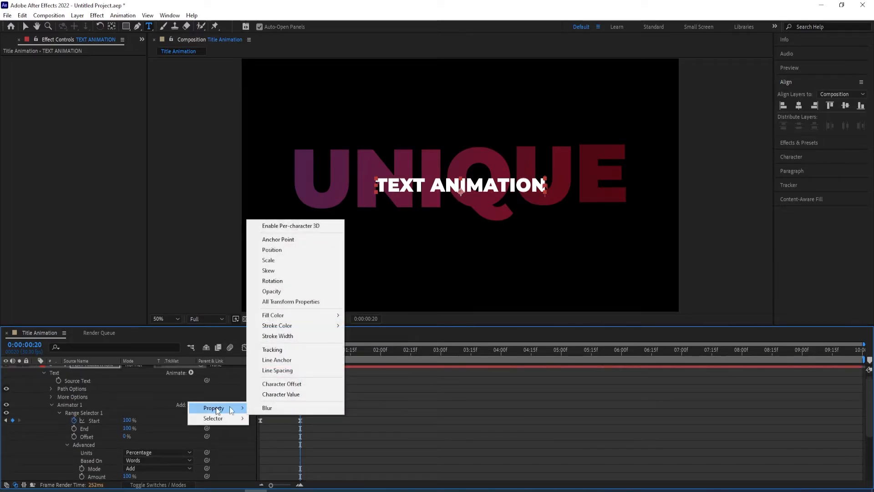
click(277, 292)
Set the TEXT ANIMATION animator's vertical Position to -20 and its Opacity to 0%.
scroll(155, 457, down, 2)
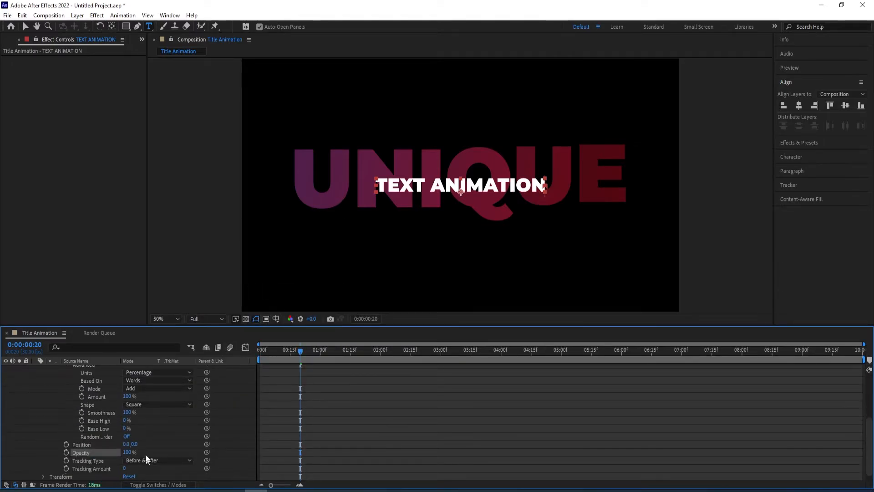
text(-20)
key(Return)
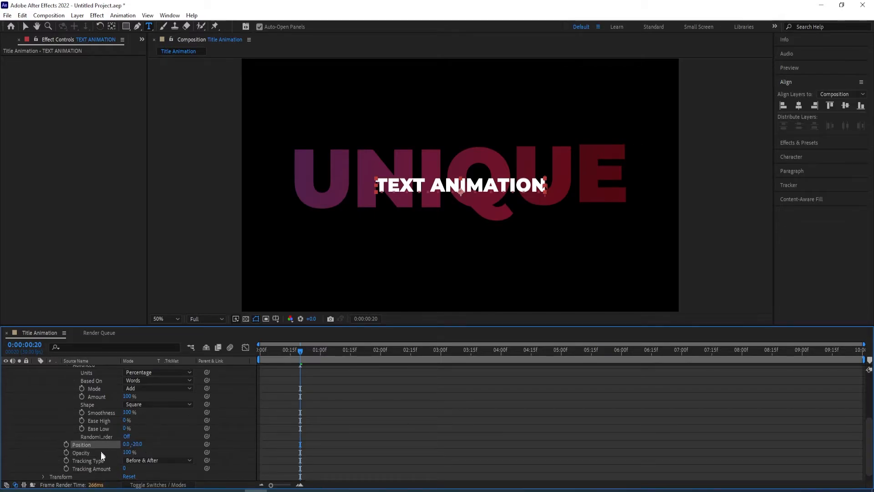
click(128, 452)
text(0)
key(Return)
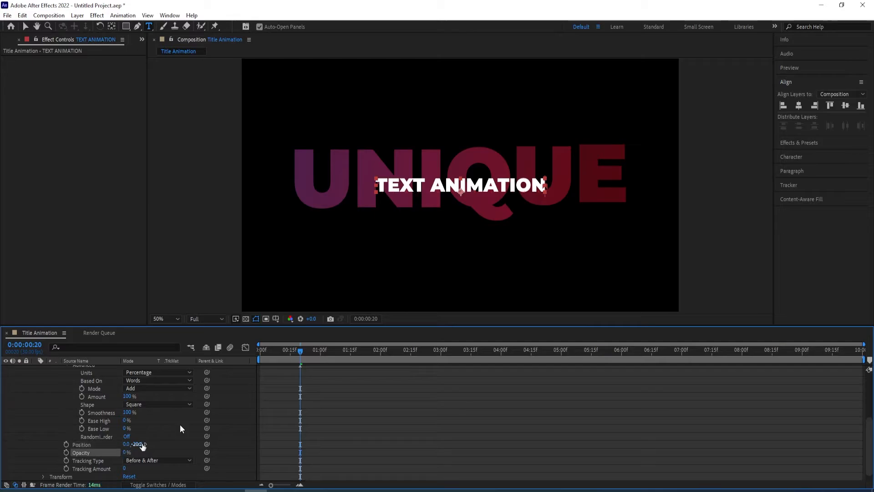
Preview both text reveals together from the start of the composition.
drag(298, 350, 255, 355)
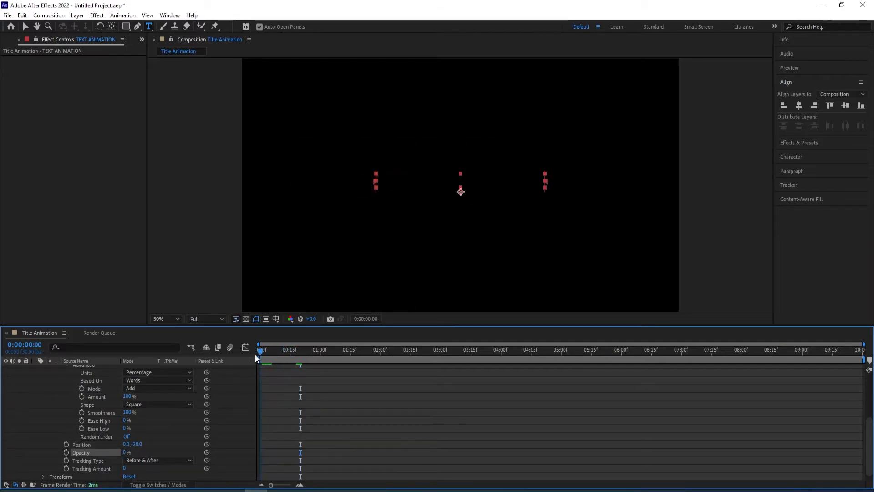
key(space)
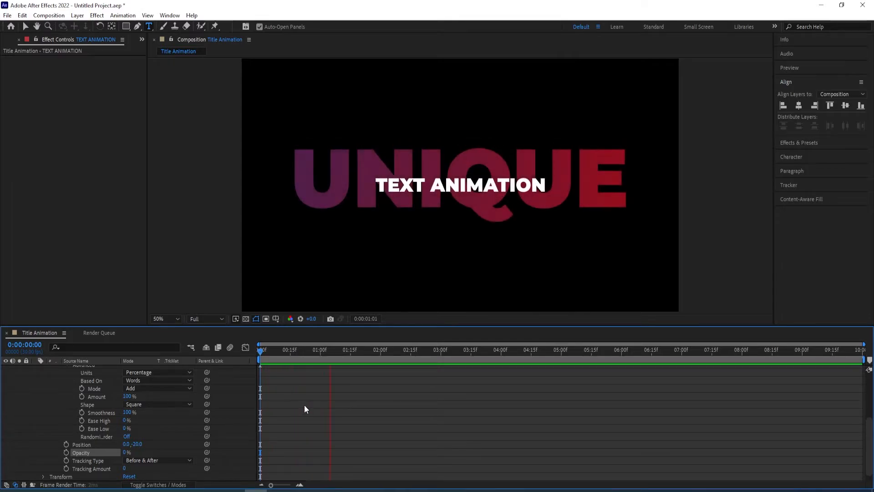
key(space)
With no layer selected, draw a white rectangle shape that fully covers the TEXT ANIMATION line with a small margin around it.
scroll(34, 405, up, 4)
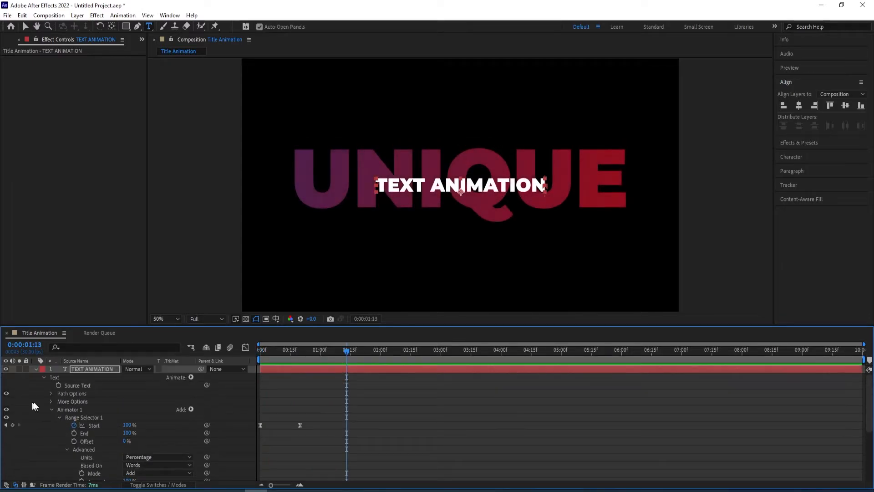
click(36, 369)
click(99, 416)
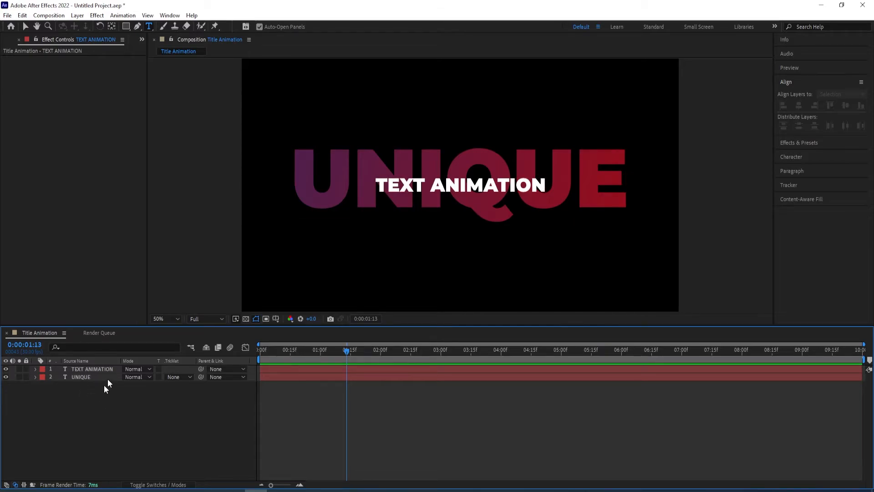
click(124, 28)
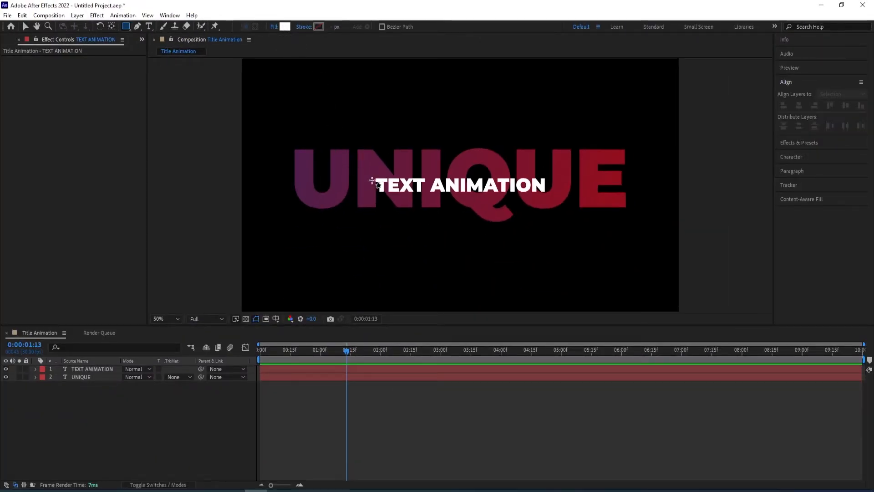
scroll(408, 182, up, 3)
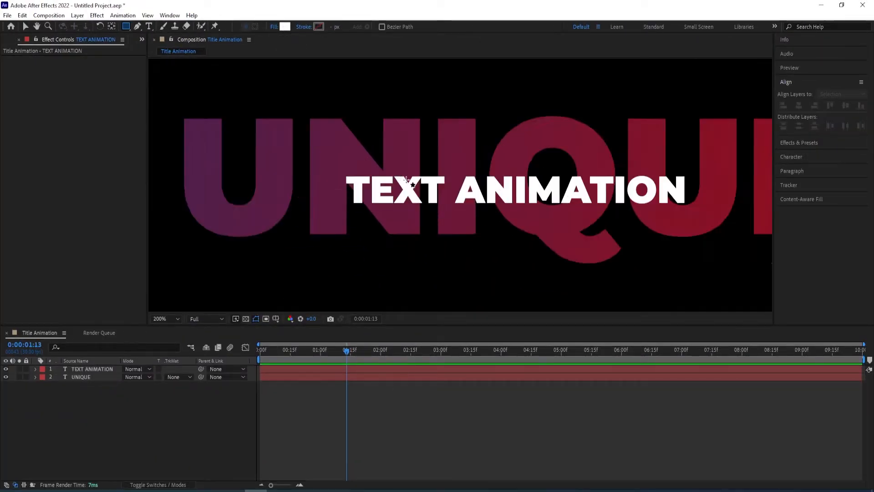
scroll(407, 181, up, 2)
scroll(501, 189, down, 4)
scroll(502, 177, down, 2)
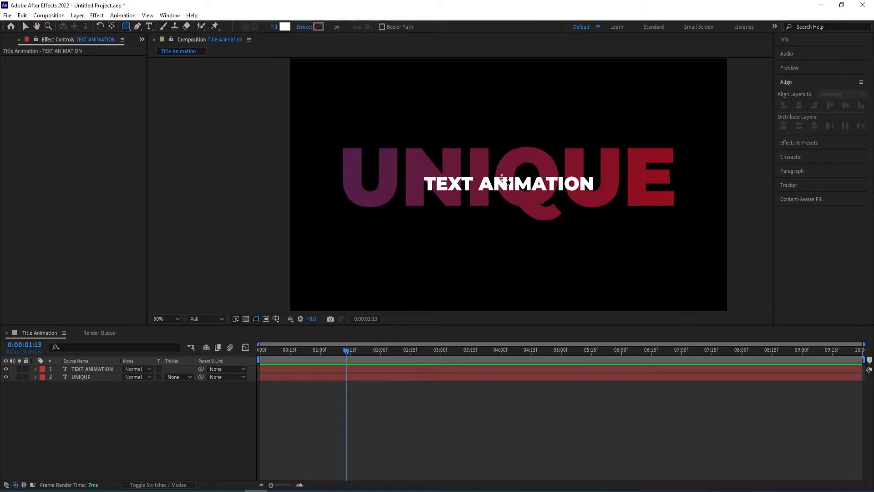
scroll(502, 177, up, 1)
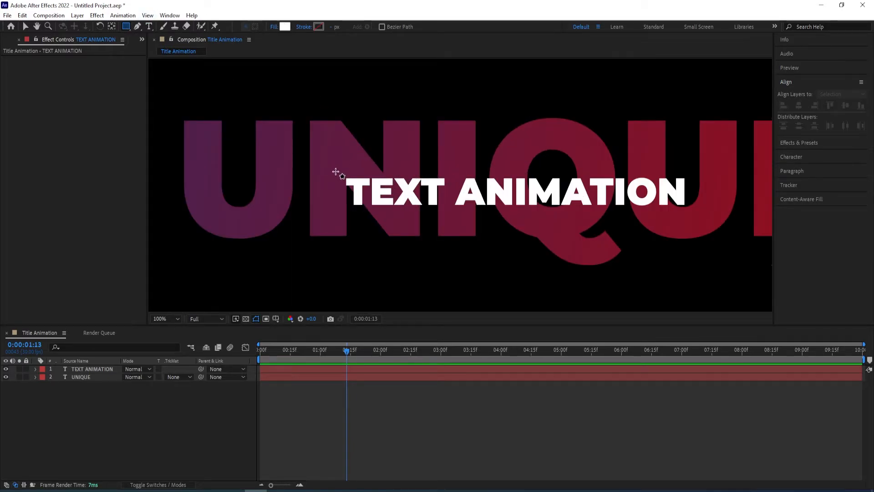
drag(338, 172, 700, 211)
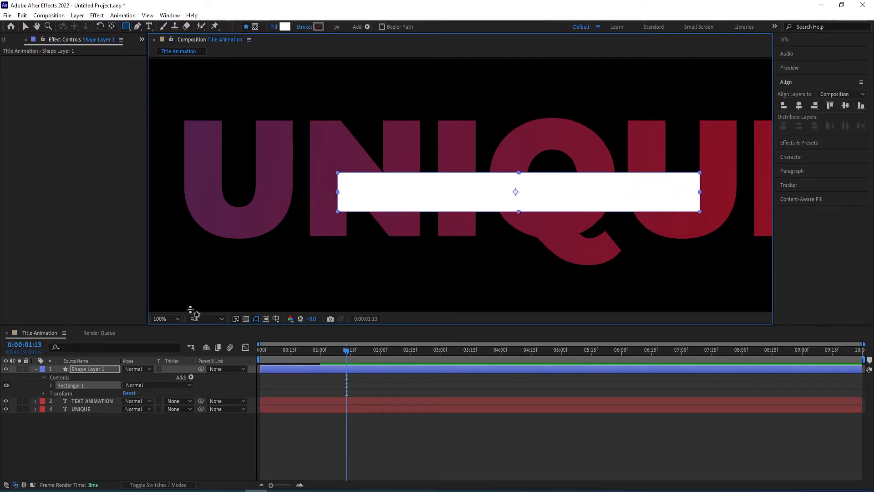
Rename the new rectangle shape layer to mask.
click(98, 372)
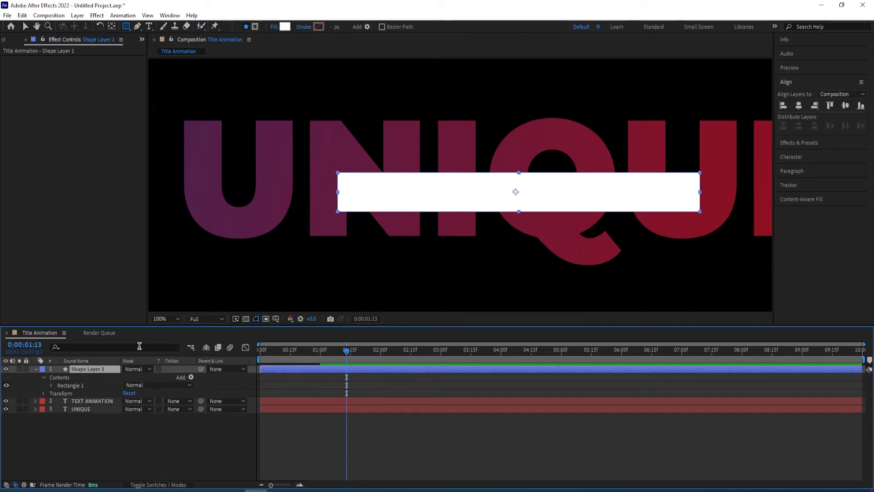
key(Return)
text(m)
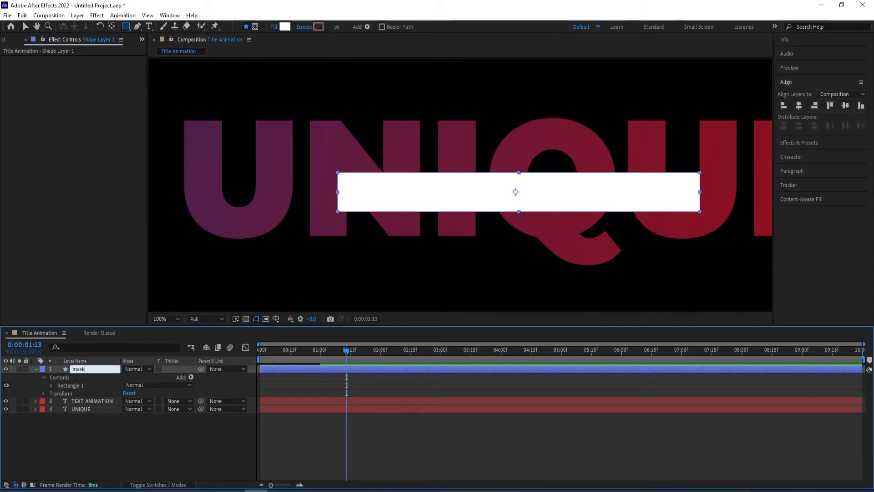
text(ask)
key(Return)
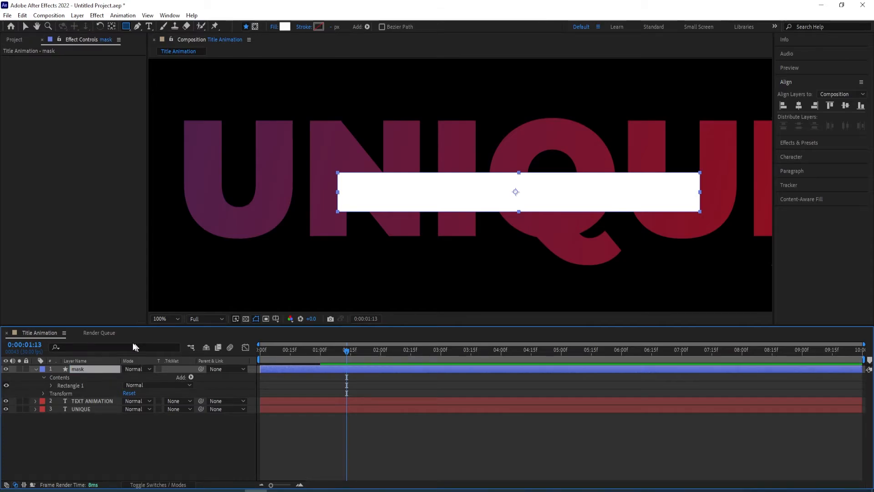
At the start of the composition, keyframe the mask layer's Scale with proportions unlinked and its vertical value set to 0%.
click(36, 368)
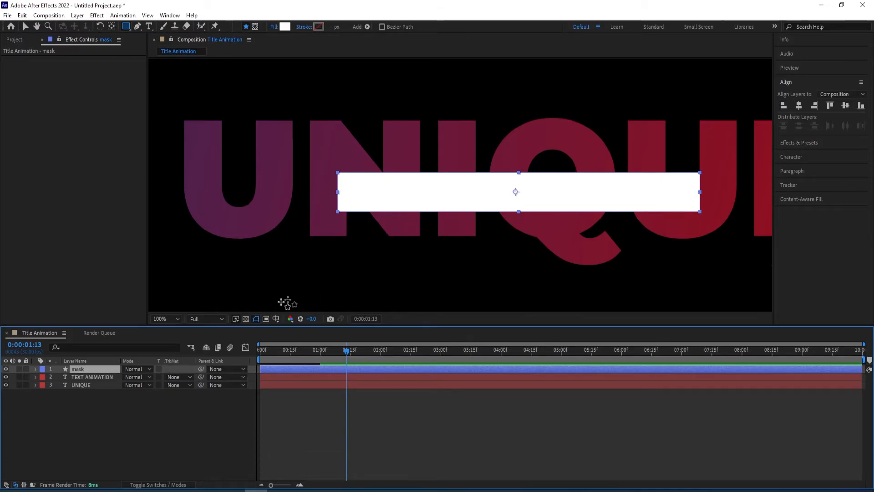
key(s)
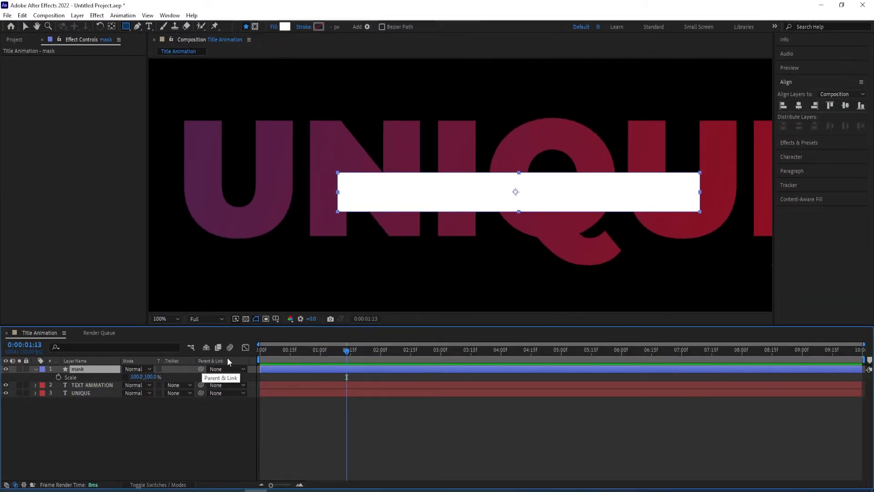
drag(346, 351, 234, 359)
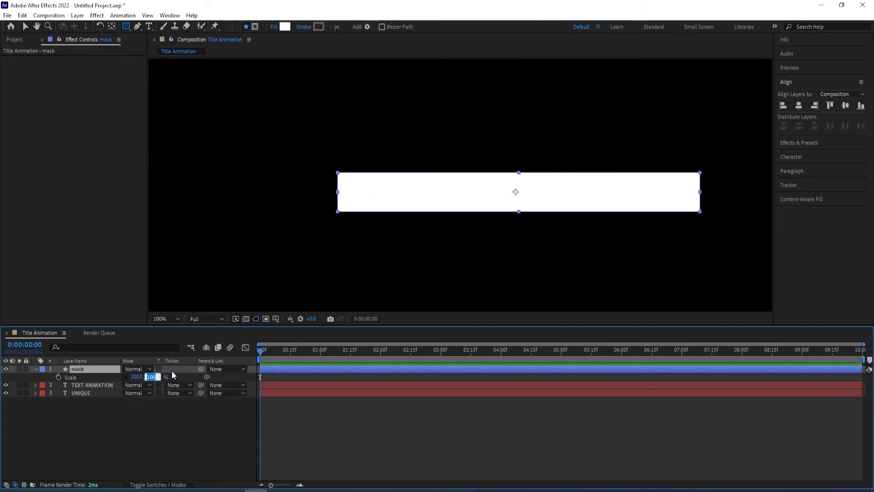
text(0)
key(Return)
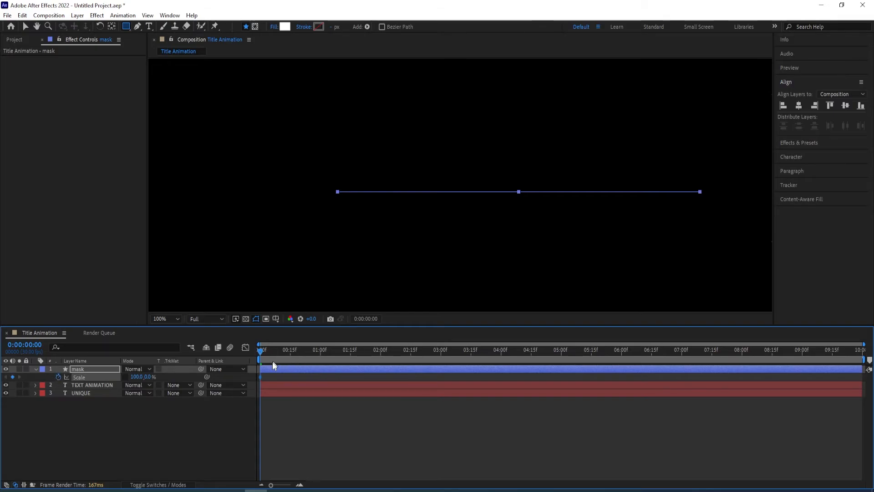
Add a Scale keyframe on the mask layer at 0:00:01:00 with the vertical value at 100%, and review the growth.
drag(264, 354, 321, 352)
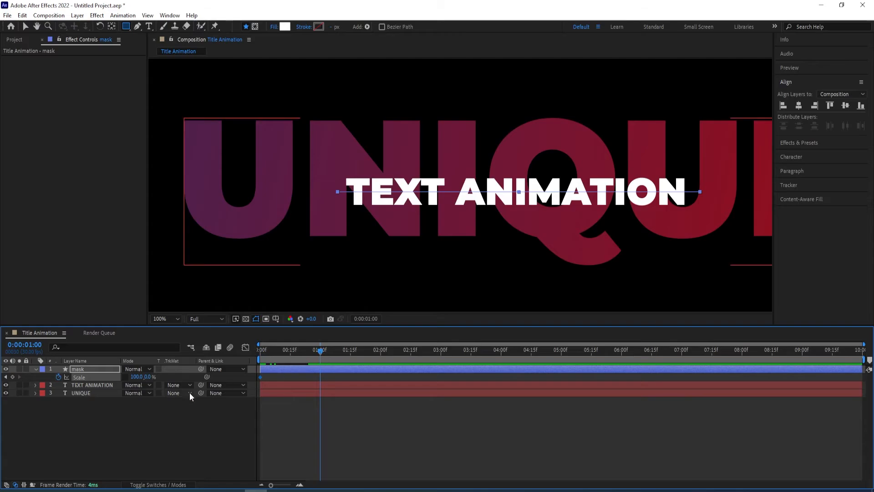
click(148, 377)
text(100)
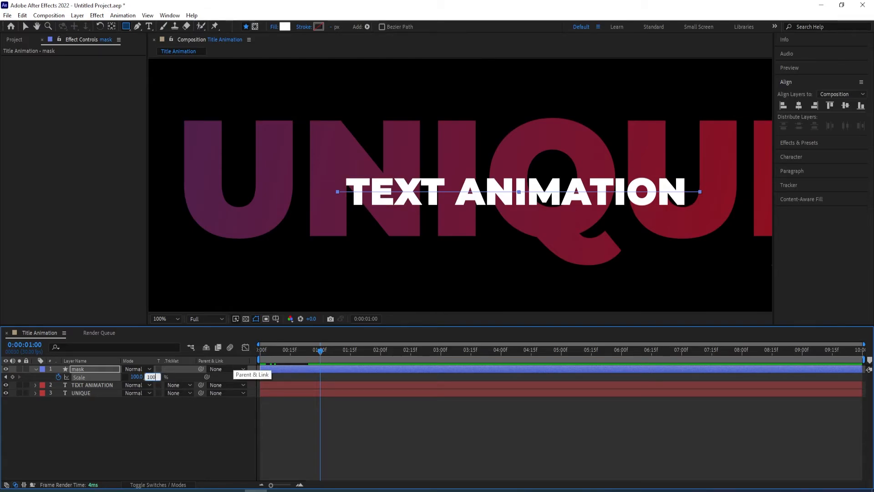
key(Return)
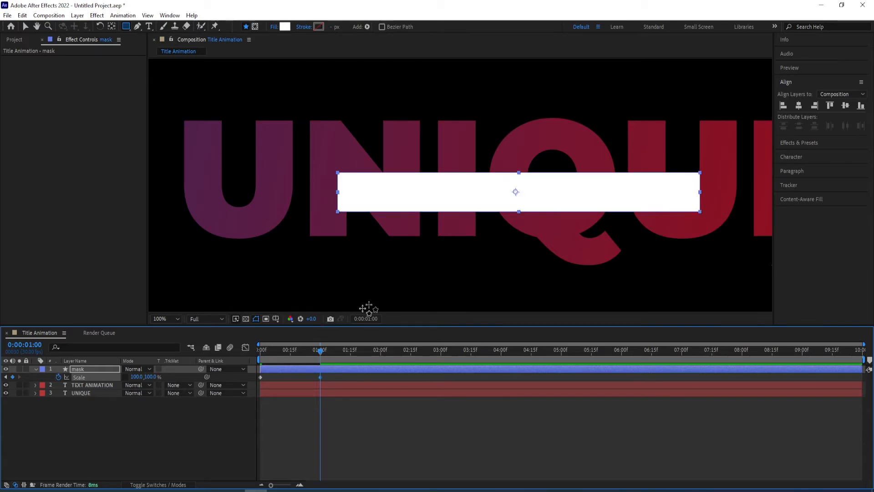
mouse_move(318, 354)
mouse_down()
mouse_move(263, 357)
mouse_move(323, 364)
mouse_move(314, 364)
mouse_up()
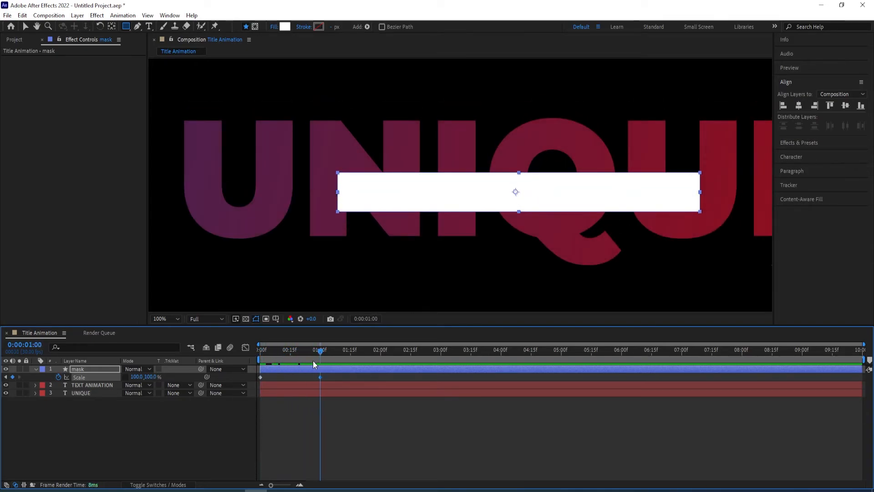
click(36, 370)
Duplicate the mask layer and move the original mask between the TEXT ANIMATION and UNIQUE layers.
scroll(634, 161, down, 2)
scroll(621, 201, up, 2)
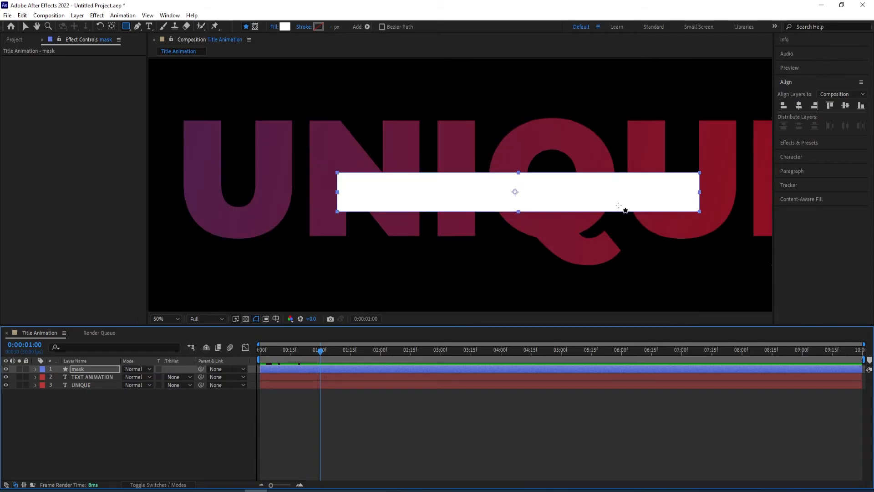
scroll(620, 206, down, 2)
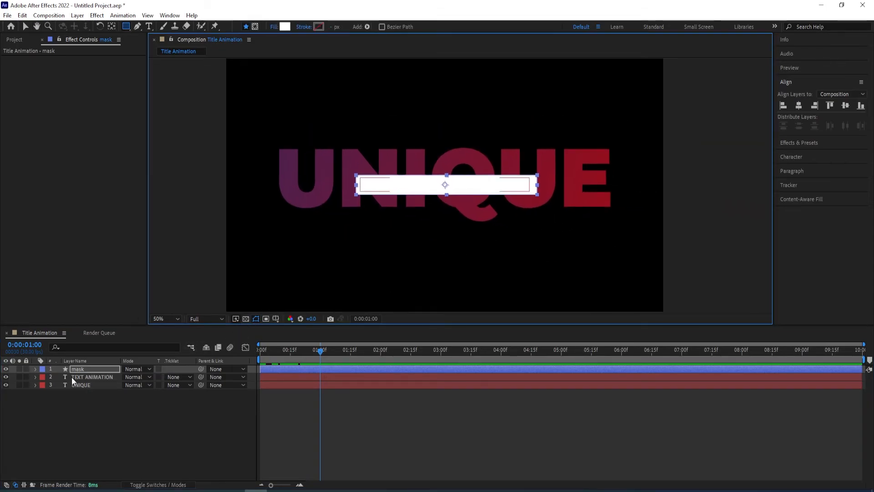
click(91, 370)
key(ctrl+d)
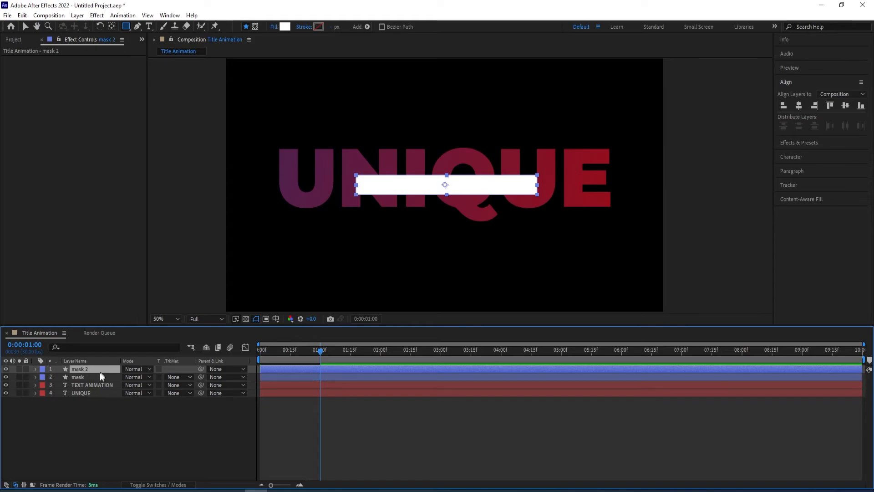
drag(76, 378, 80, 391)
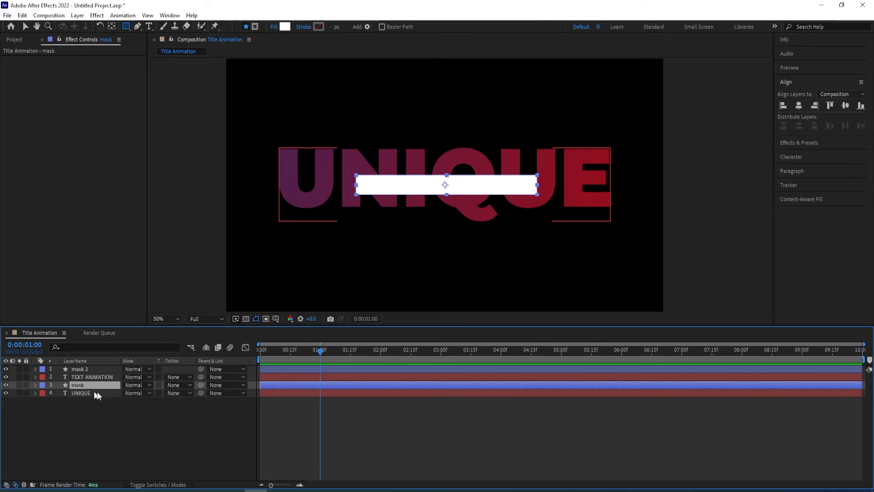
Set UNIQUE's track matte to Alpha Inverted Matte "mask" and TEXT ANIMATION's to Alpha Matte "mask 2".
click(185, 393)
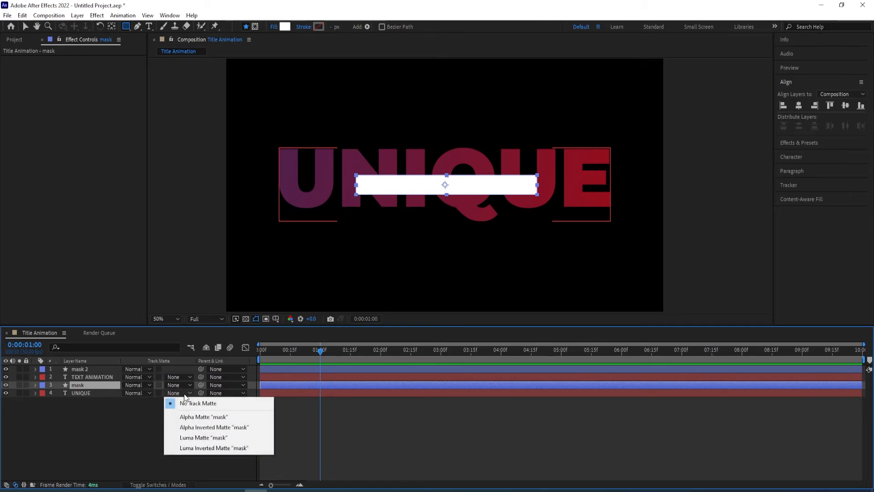
click(195, 427)
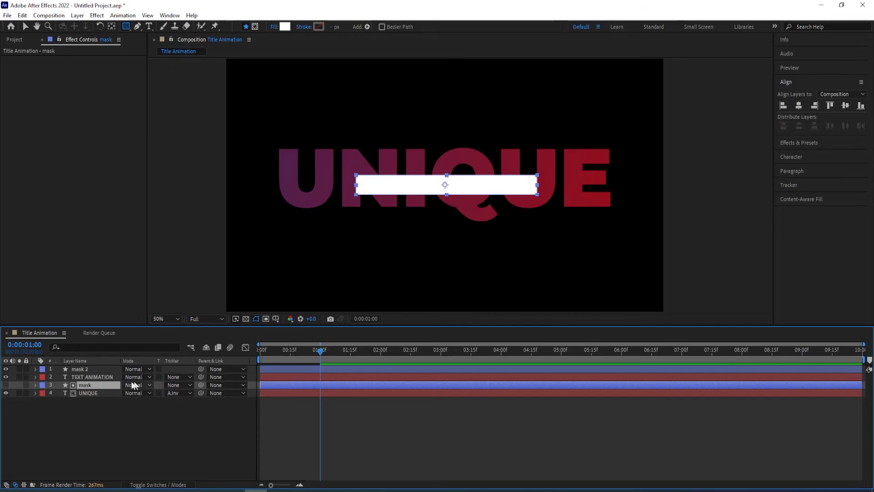
click(96, 377)
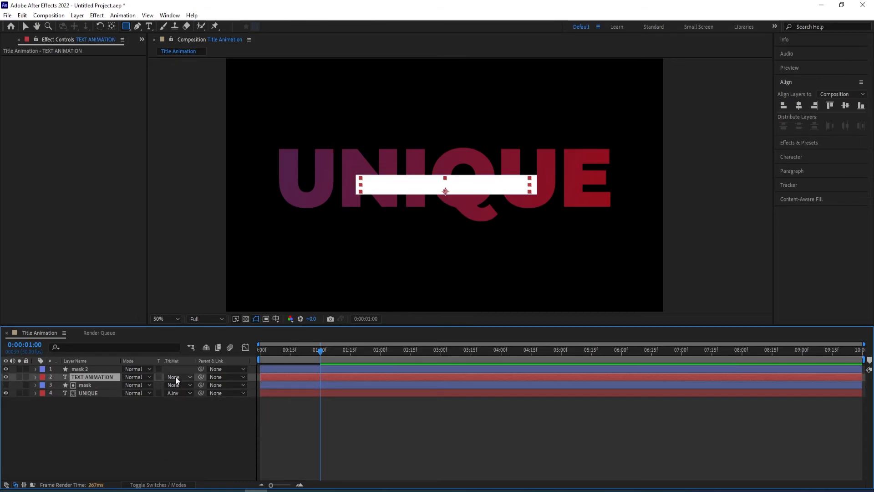
click(176, 378)
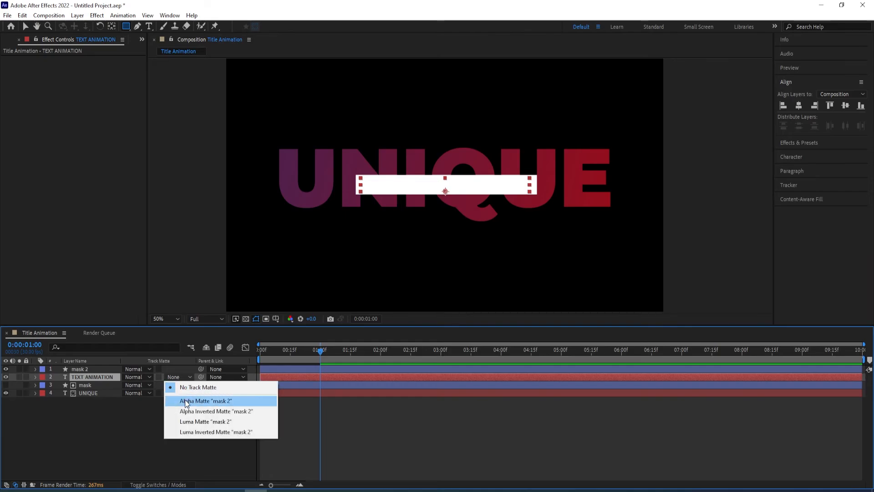
click(186, 402)
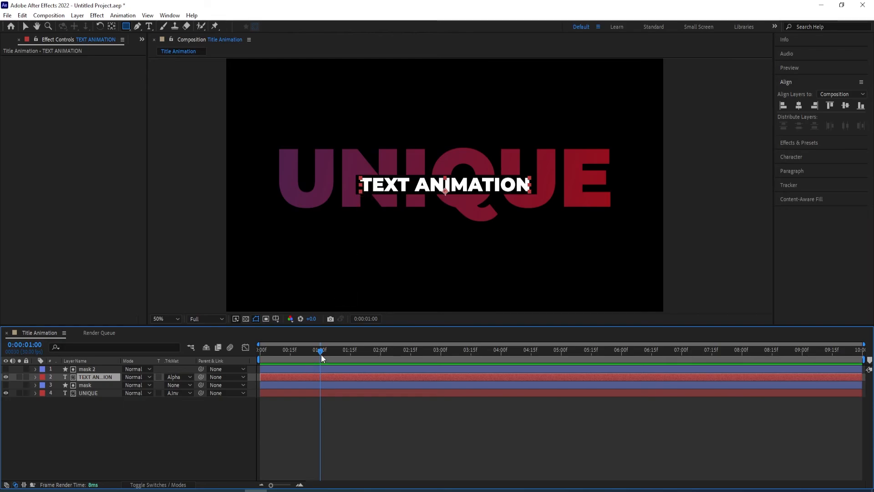
Preview the matted title animation from the beginning and scrub back through the first second.
drag(321, 357, 250, 359)
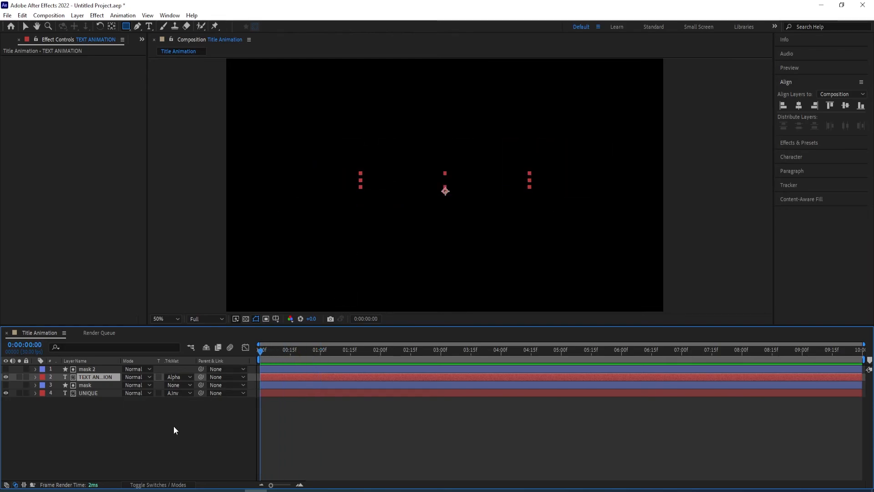
key(space)
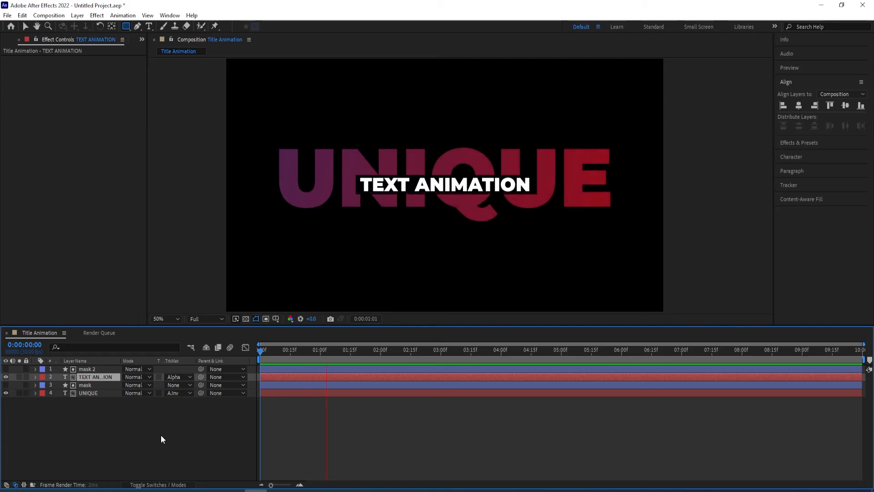
drag(372, 349, 305, 362)
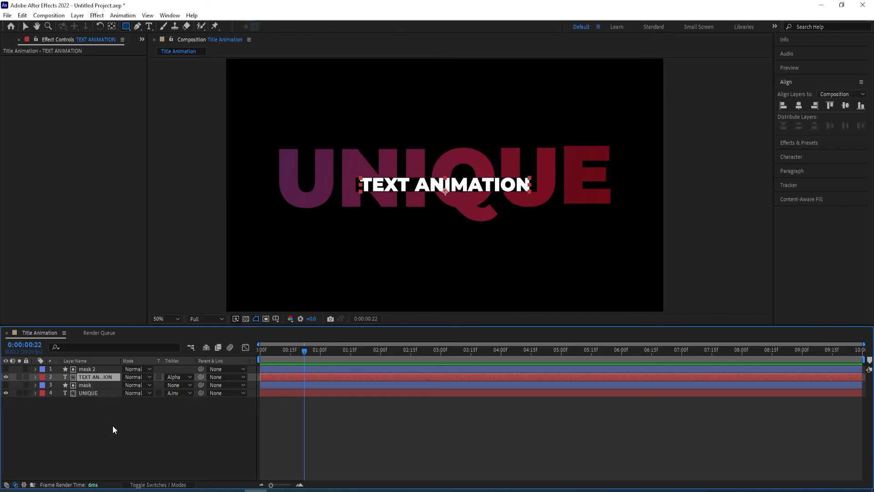
Shift both mask layers together in time so that they start at 0:00:00:15.
click(93, 369)
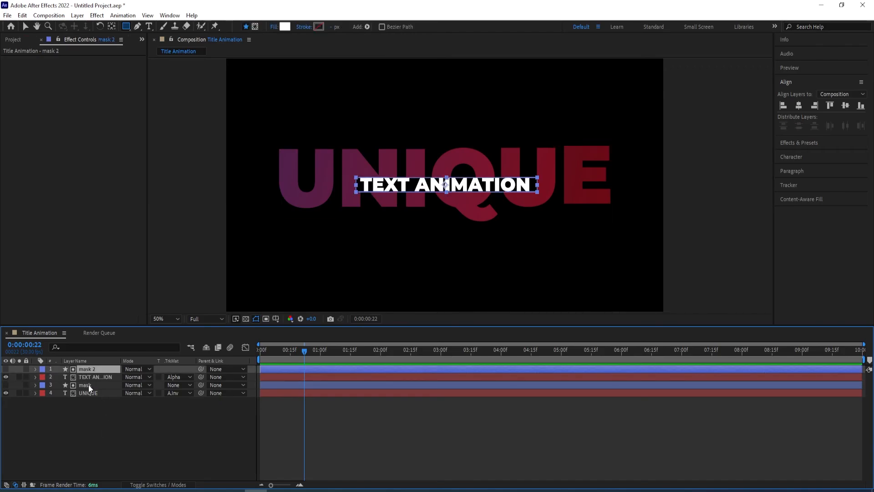
ctrl+click(88, 385)
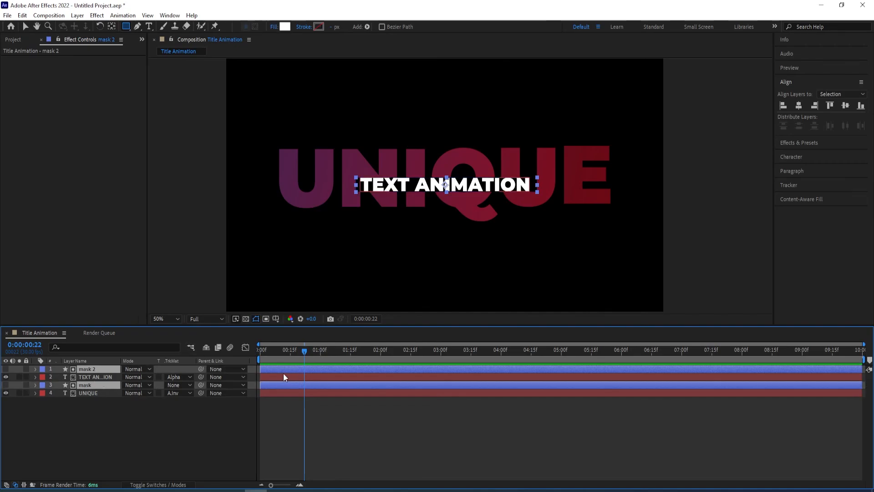
mouse_move(304, 353)
mouse_down()
mouse_move(278, 369)
mouse_move(302, 369)
mouse_up()
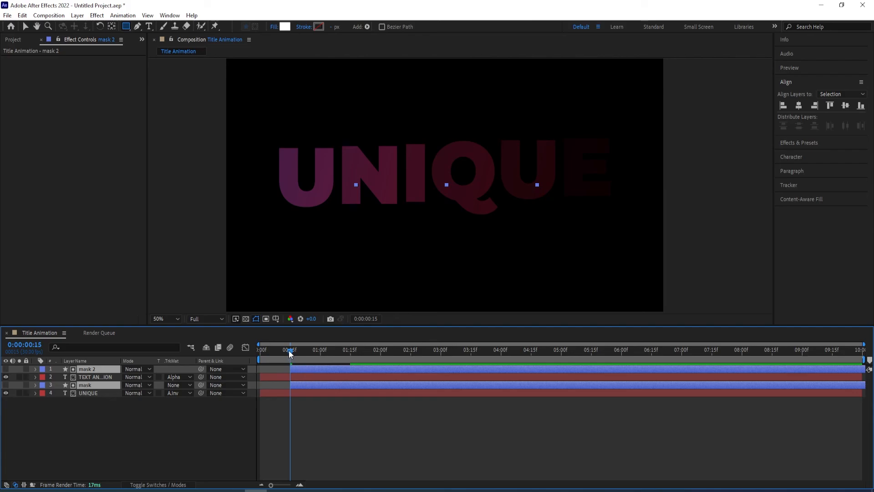
Shift the TEXT ANIMATION layer to start at 0:00:01:00 and preview the staggered animation from the beginning.
click(94, 421)
click(100, 377)
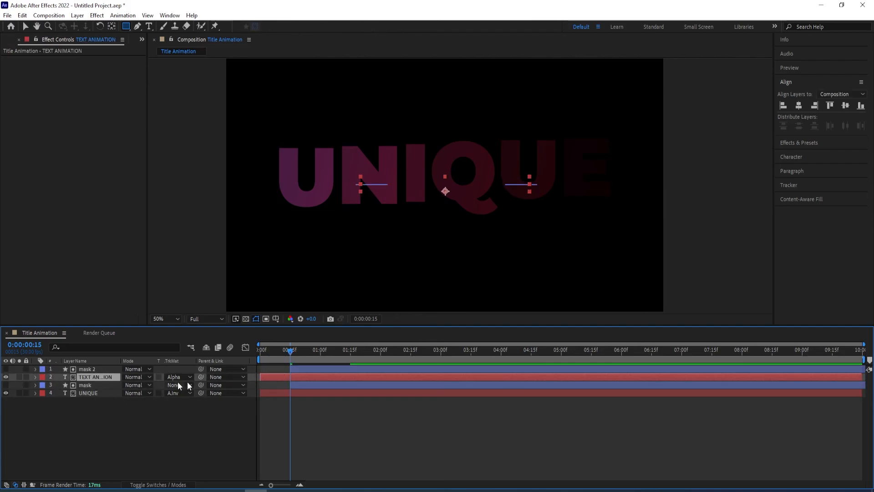
drag(269, 377, 329, 376)
drag(291, 351, 241, 362)
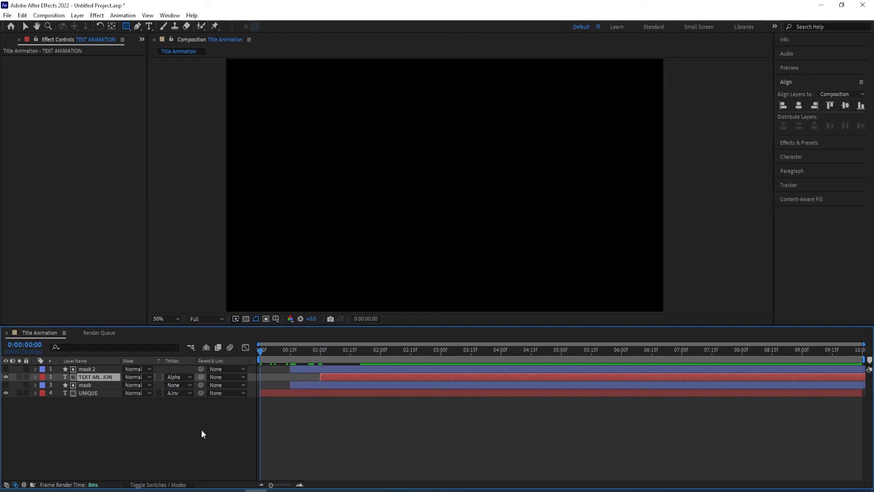
key(space)
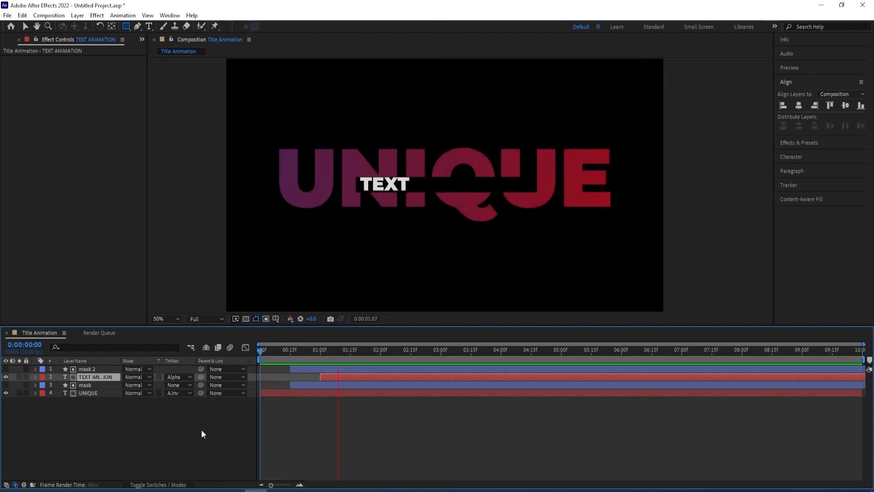